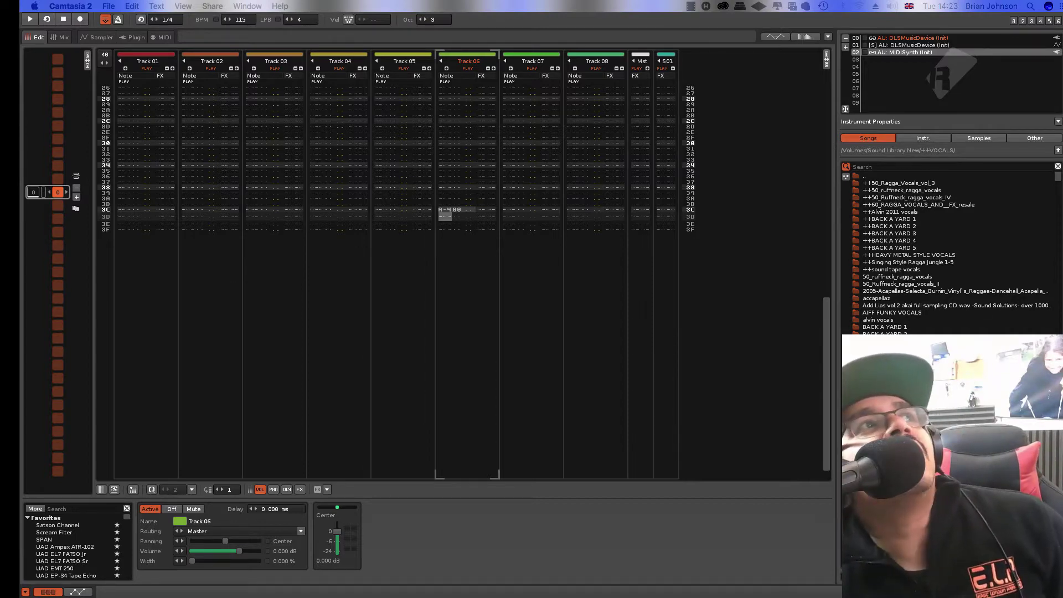
Step: Switch to Chrome and scroll through the Soundfonts 4U download listings
key(super+Tab)
scroll(596, 370, down, 5)
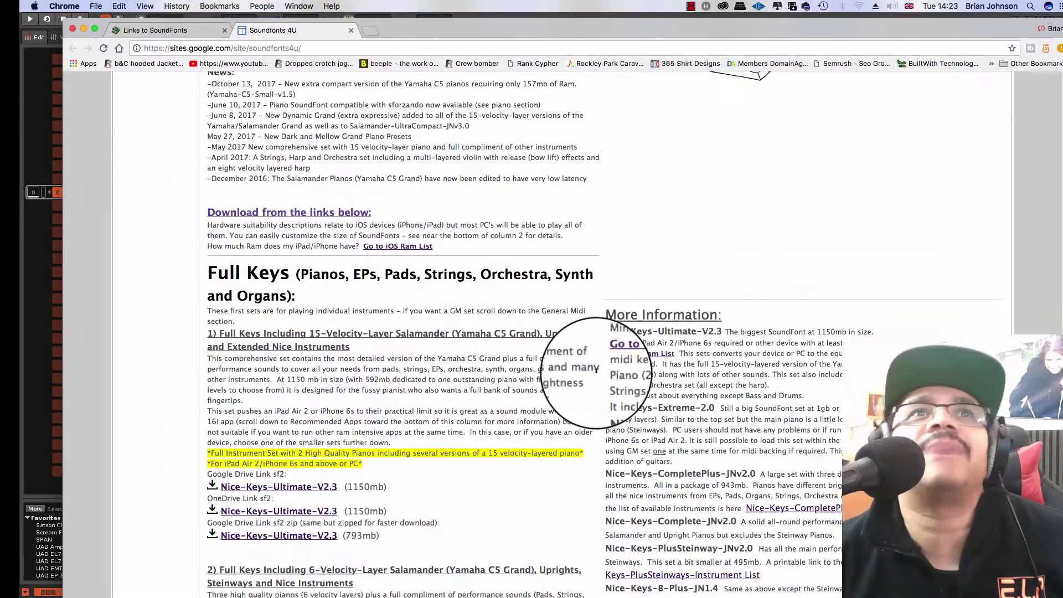
scroll(597, 370, down, 15)
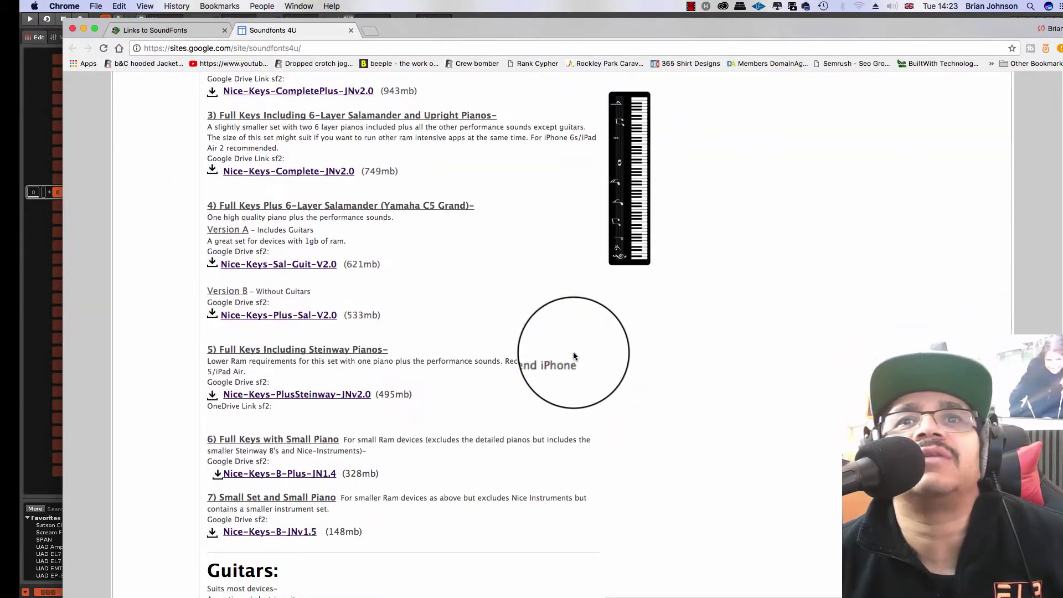
scroll(573, 351, down, 6)
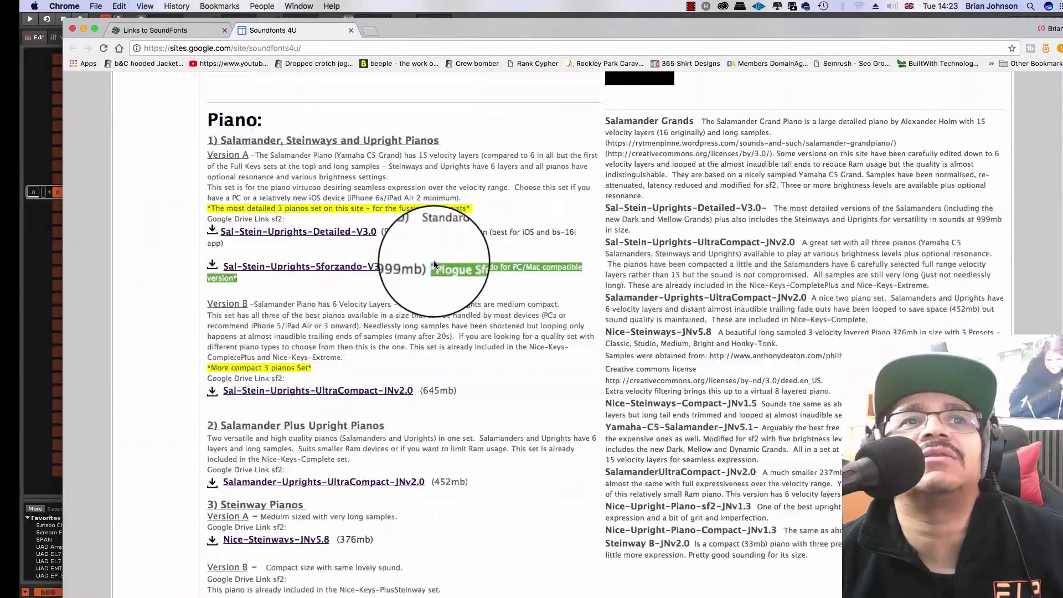
scroll(434, 264, down, 20)
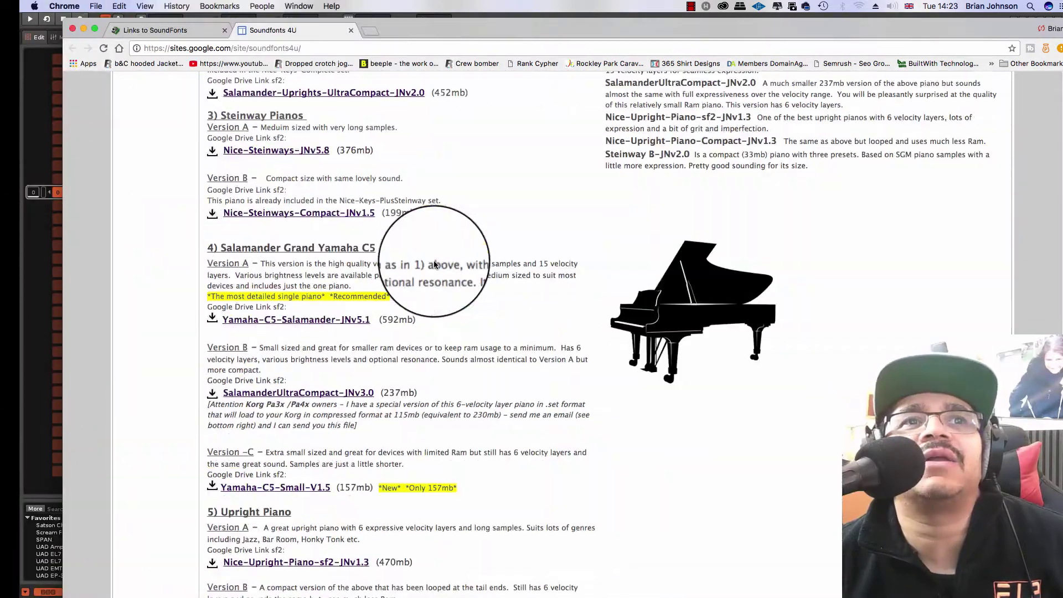
scroll(433, 265, down, 15)
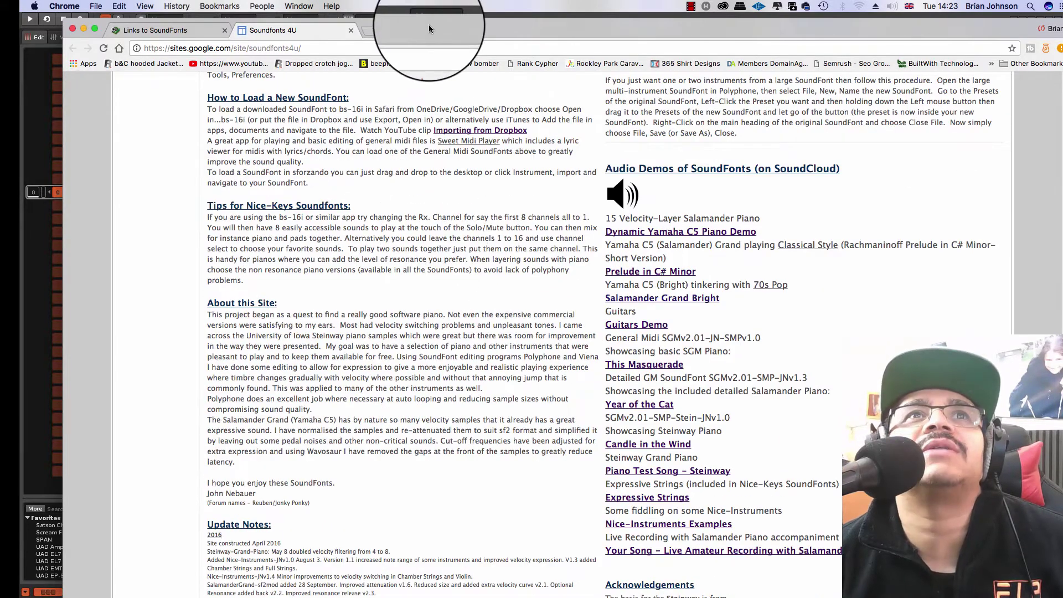
Step: View the Links to SoundFonts page, then close it and the Chrome window
click(151, 33)
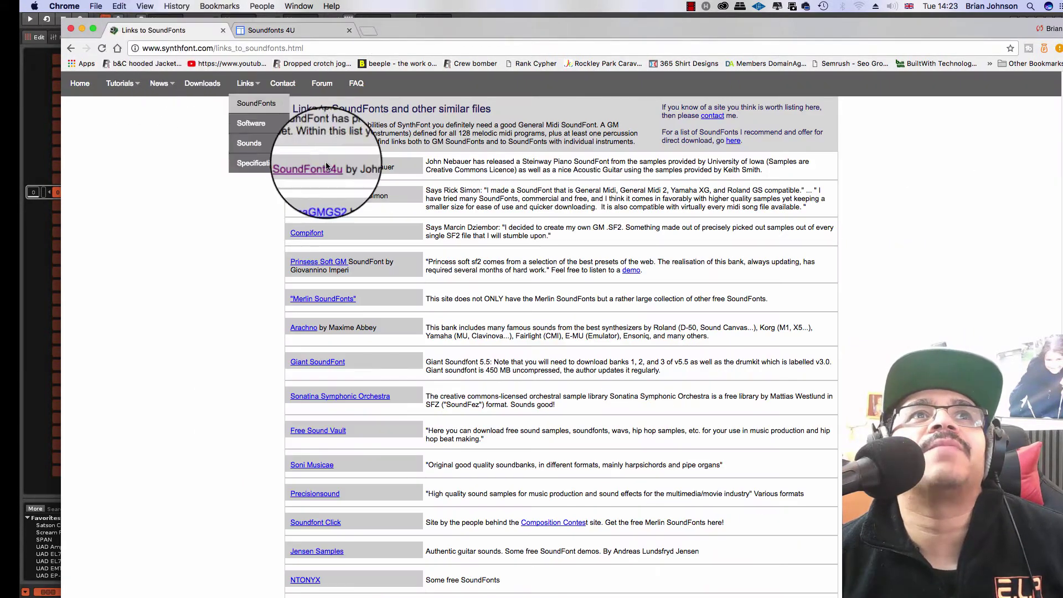
click(224, 30)
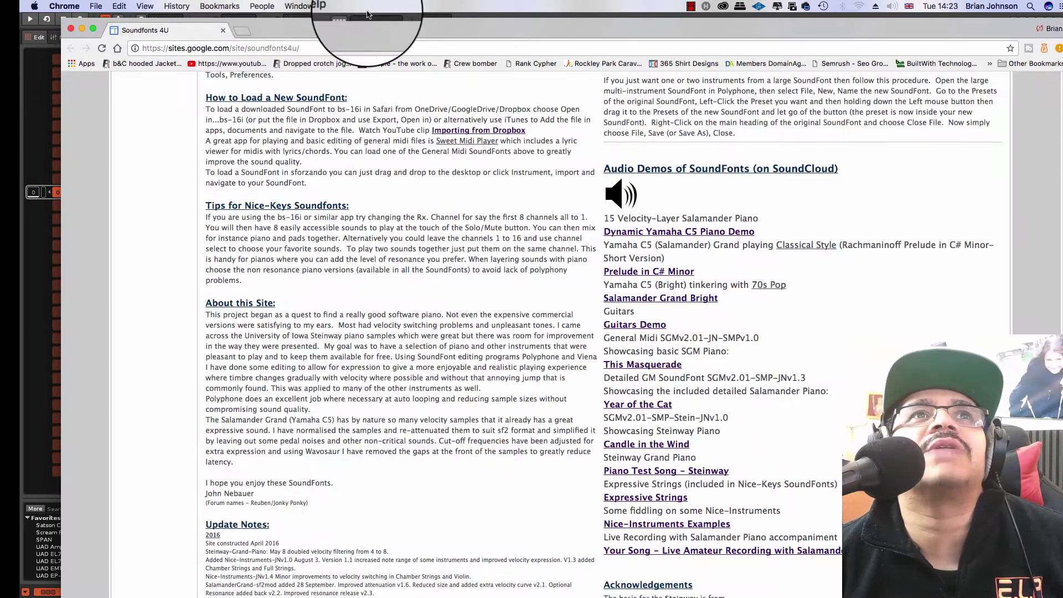
key(super+w)
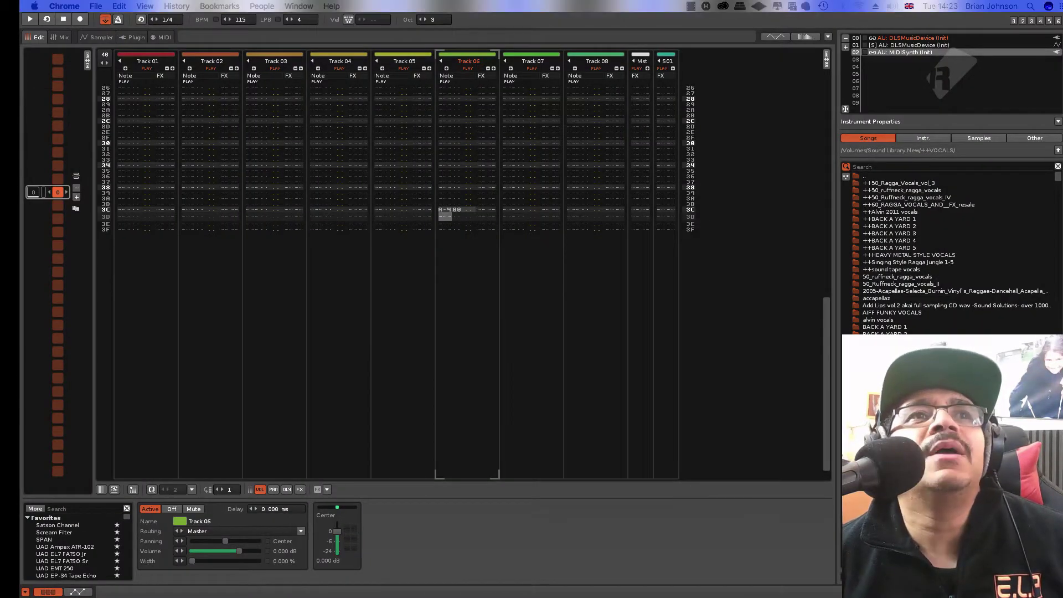
click(500, 344)
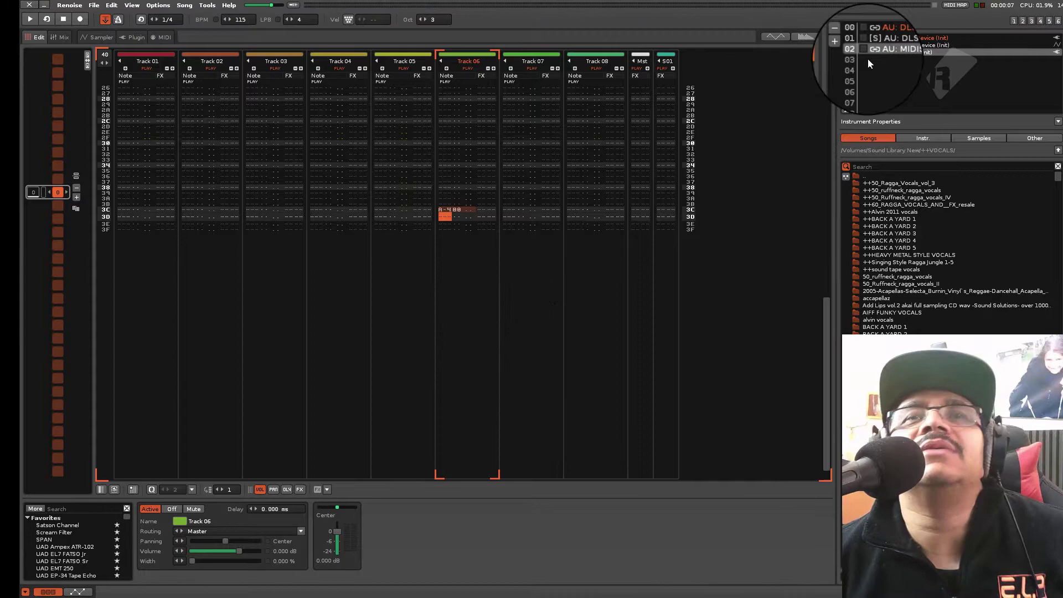
click(44, 5)
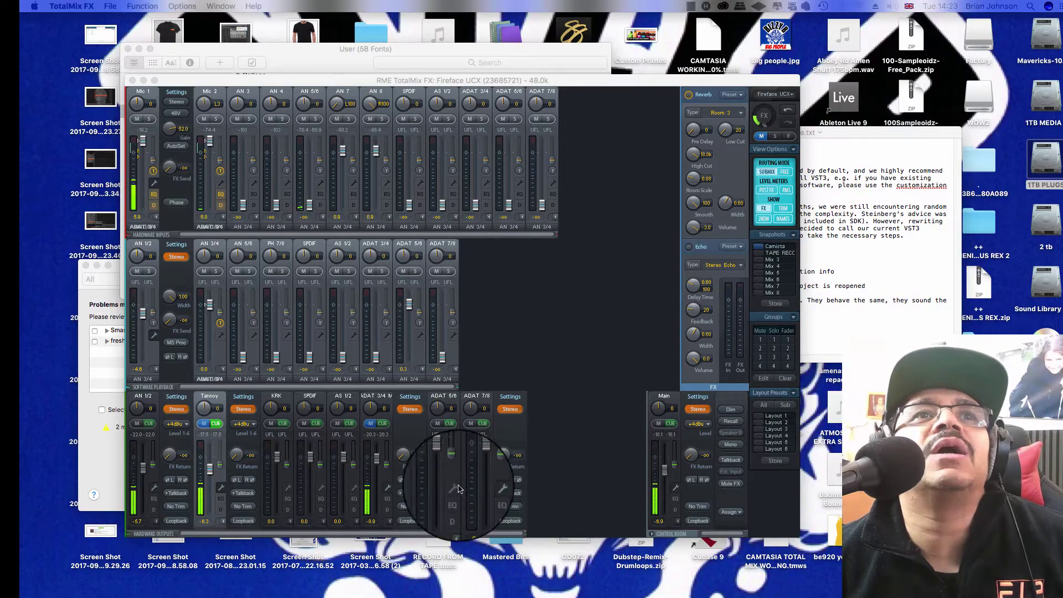
key(F4)
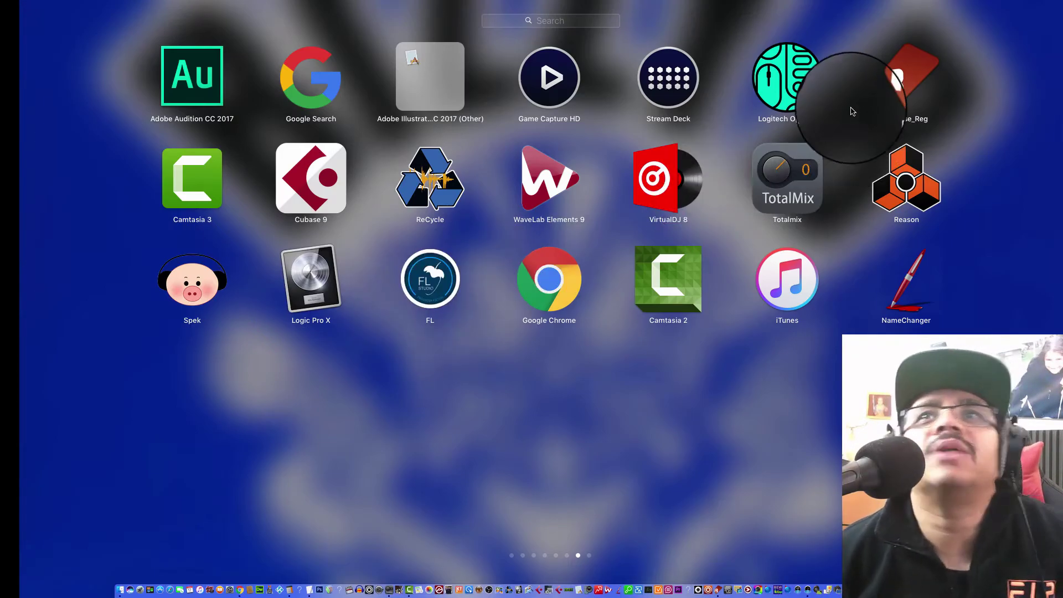
click(897, 84)
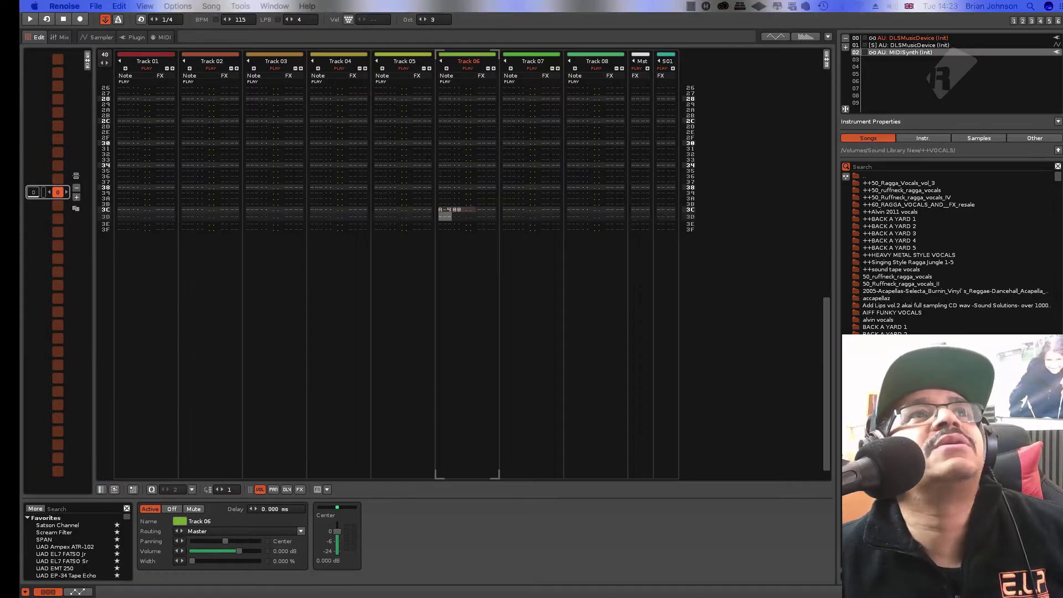
key(F4)
click(143, 435)
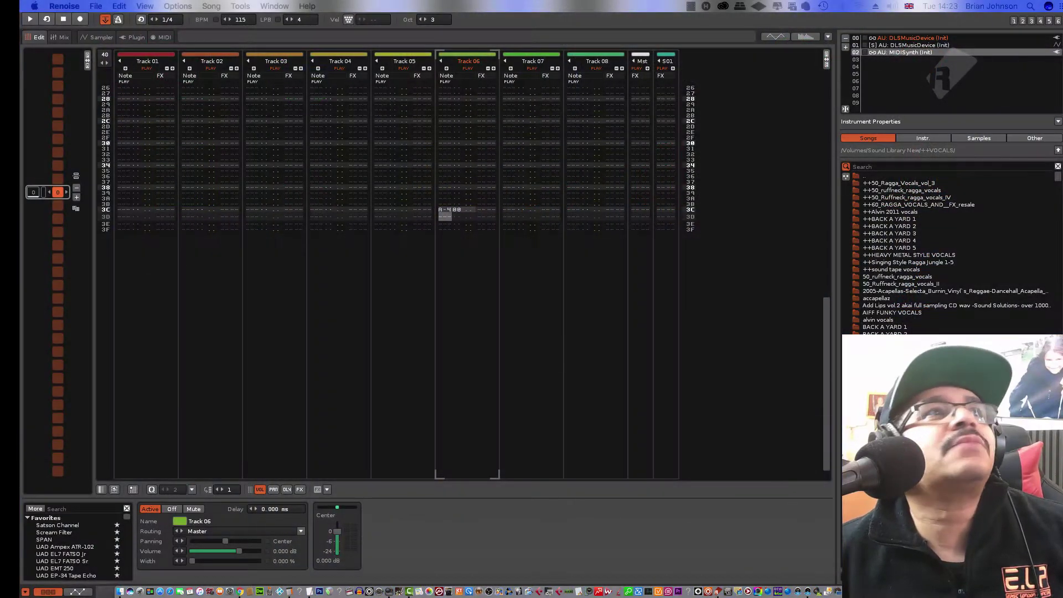
key(F4)
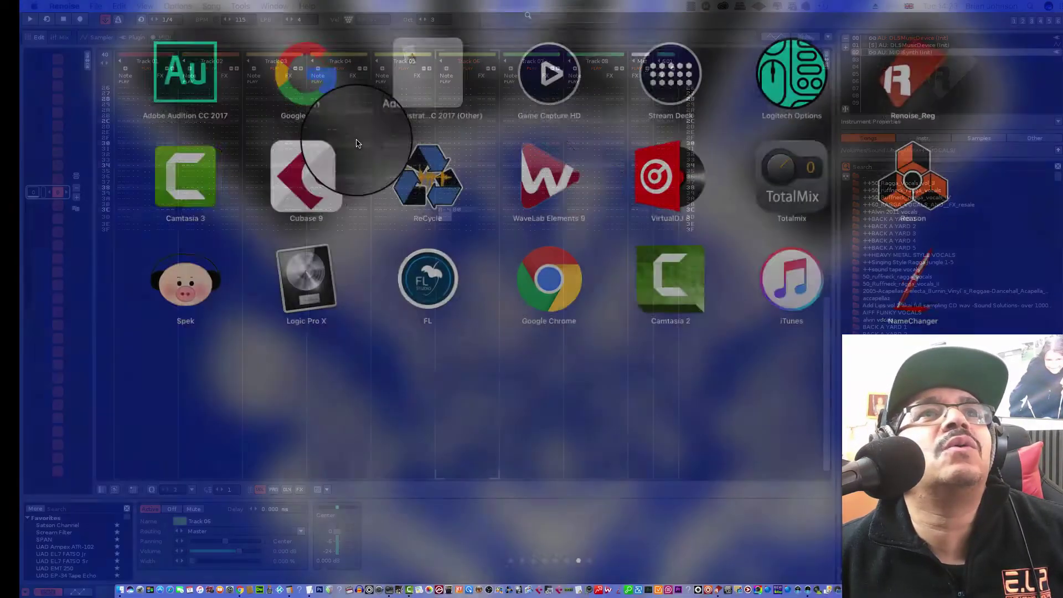
click(310, 404)
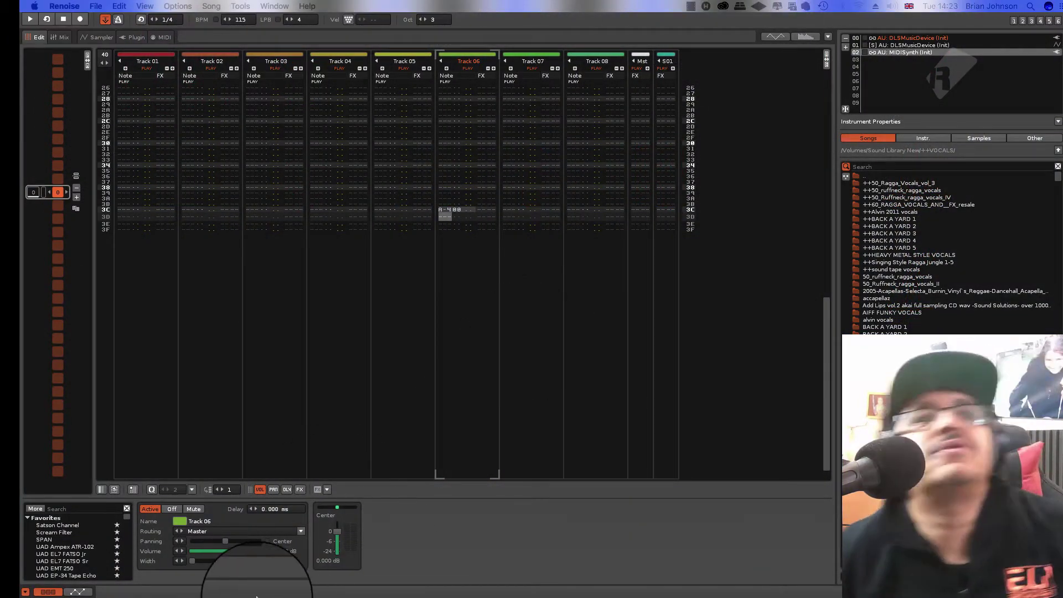
mouse_move(252, 596)
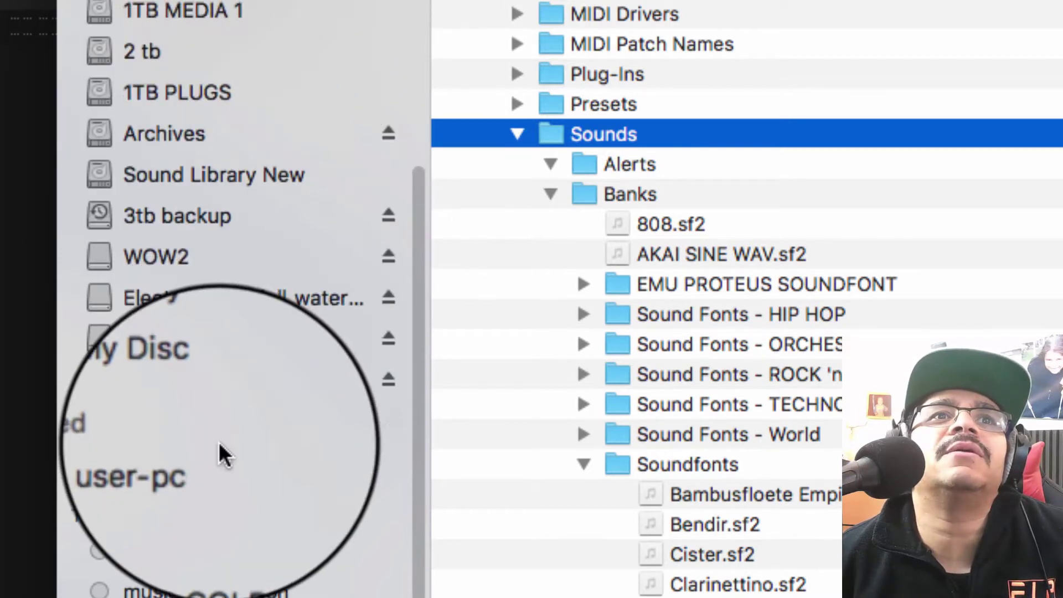
Step: Browse to the Banks folder under Library > Audio > Sounds in Finder
scroll(185, 216, up, 7)
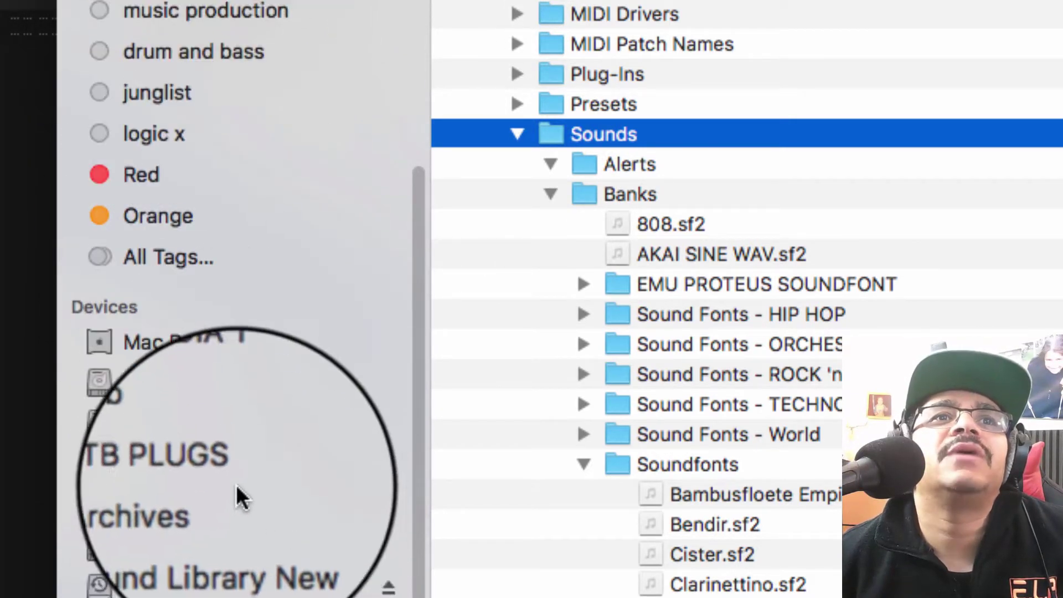
click(143, 347)
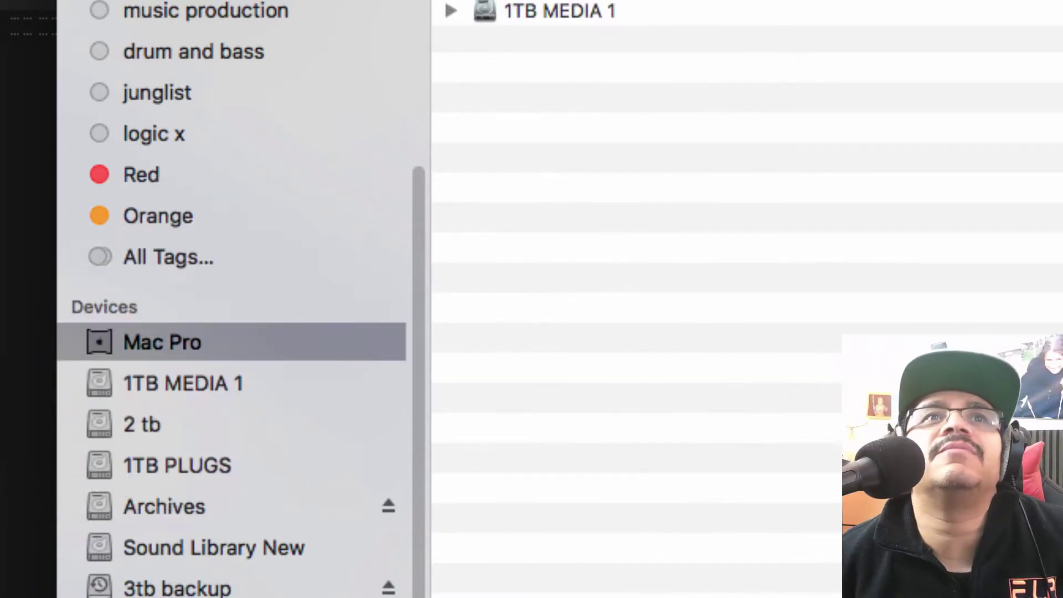
key(super+bracketleft)
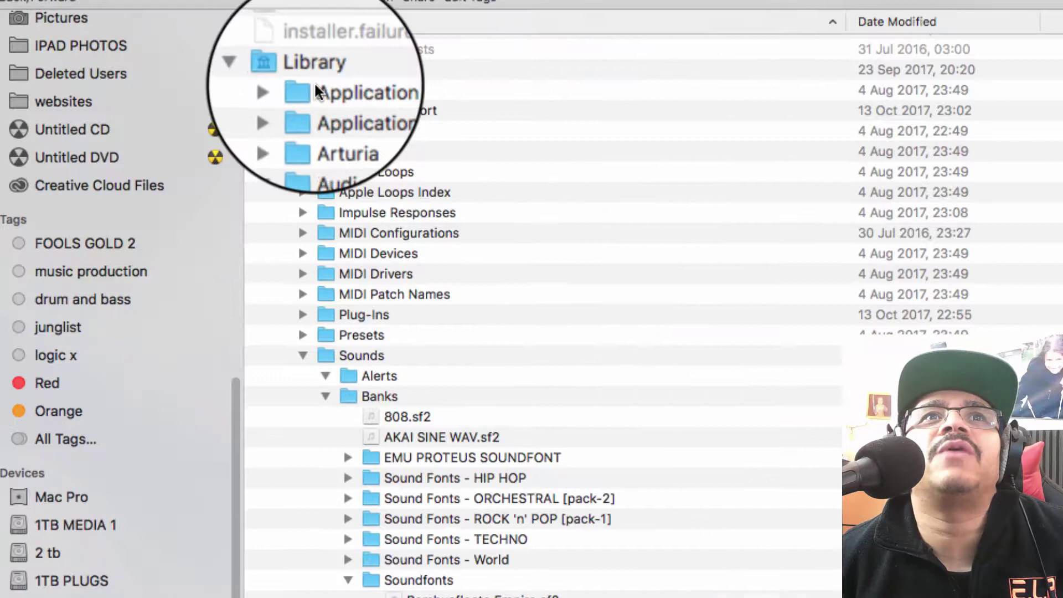
click(311, 67)
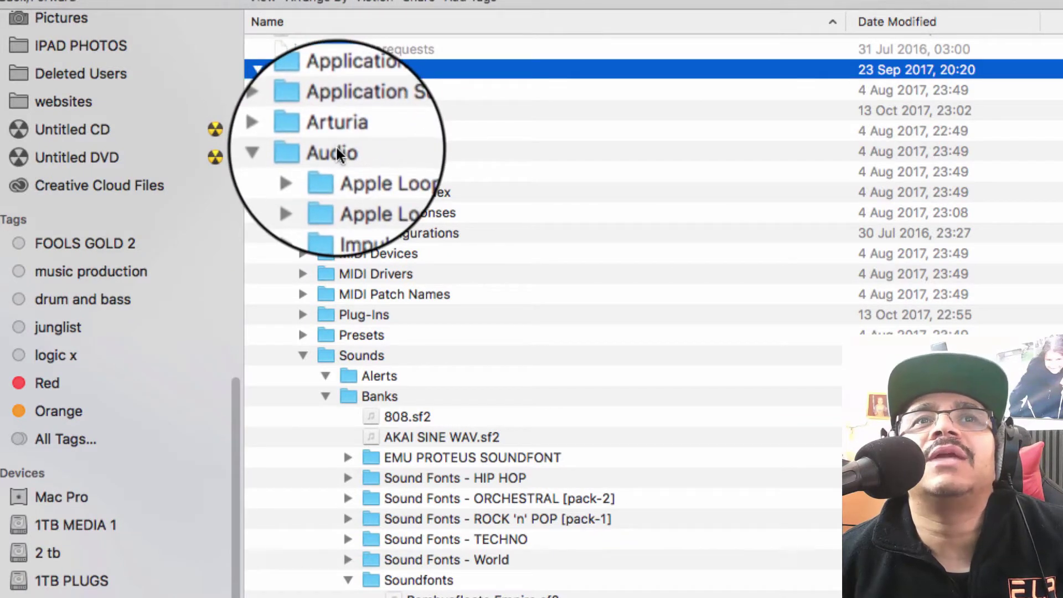
click(335, 147)
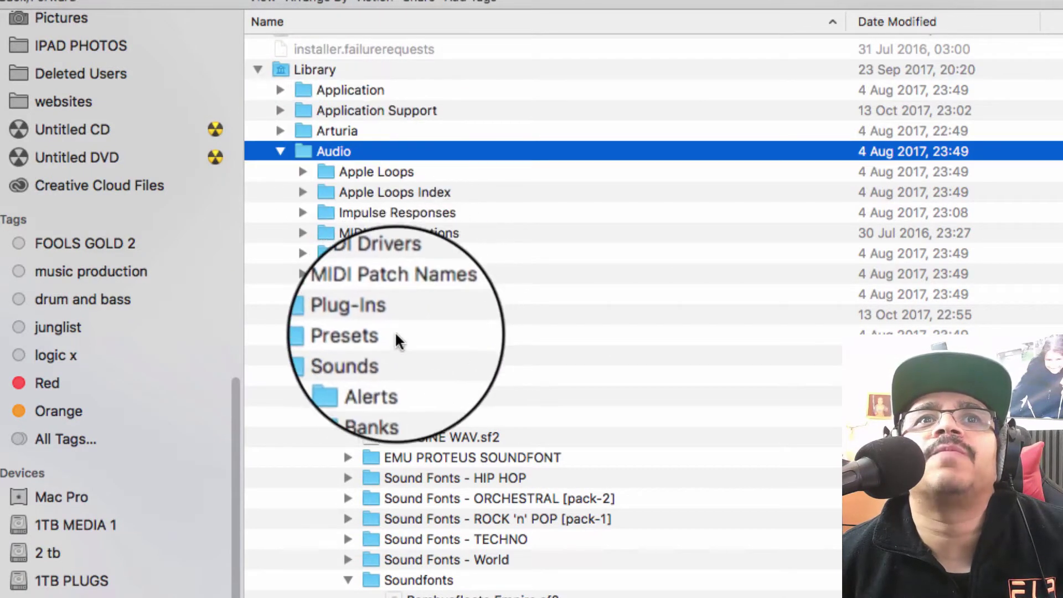
click(374, 350)
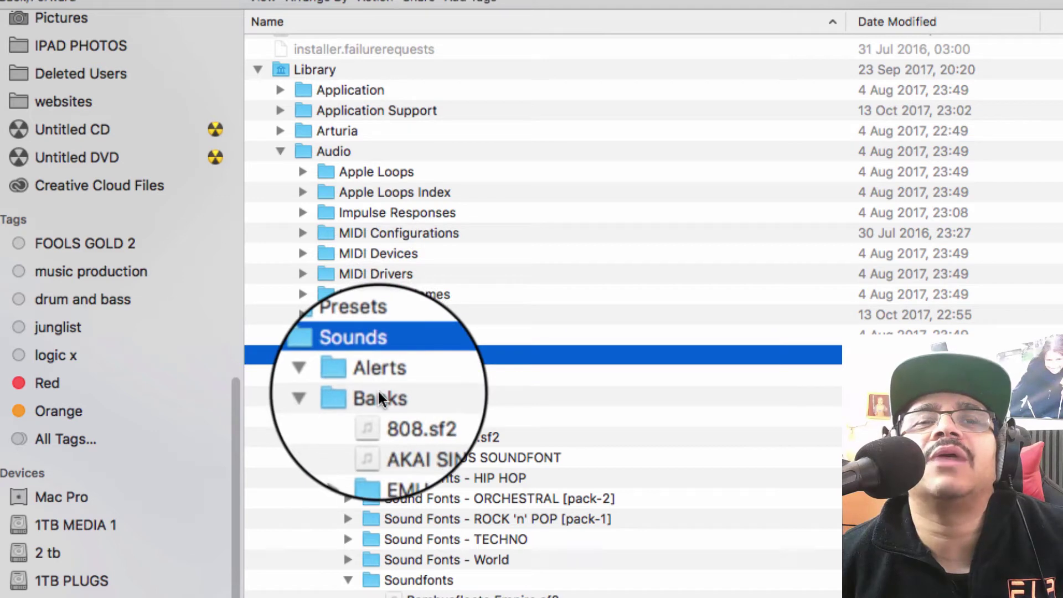
click(378, 394)
scroll(377, 391, down, 10)
Step: Expand and collapse the Soundfonts, SUPERNOVA II, ROCK 'n' POP, ORCHESTRAL and HIP HOP folders
click(258, 211)
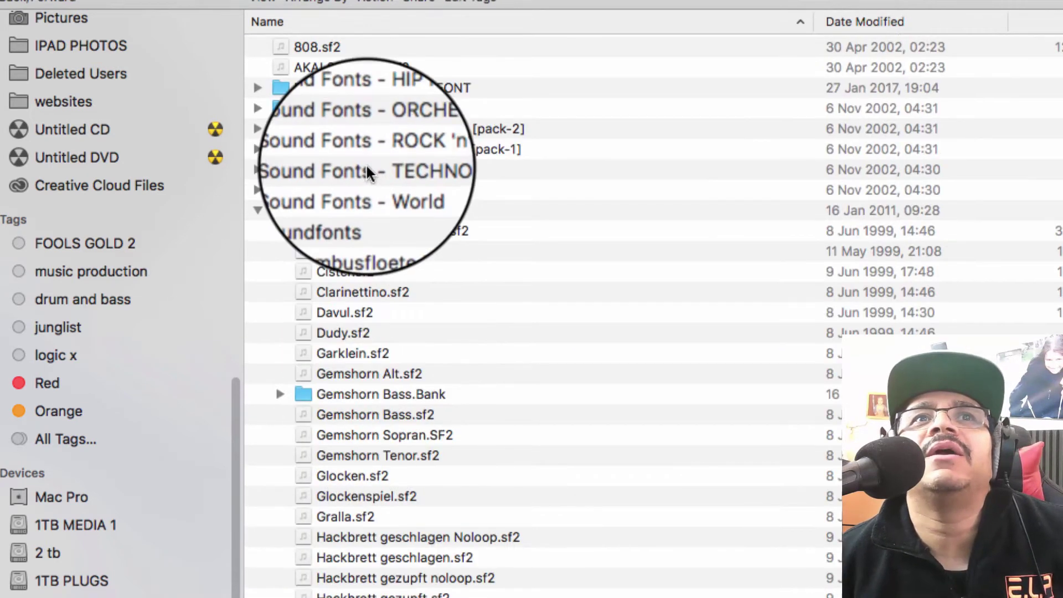
click(258, 212)
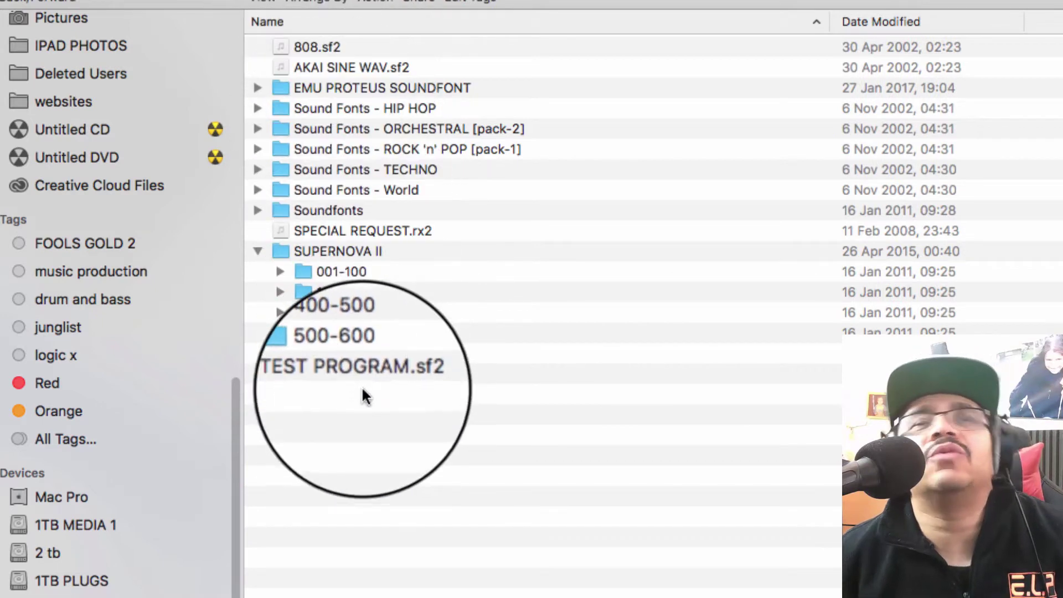
click(258, 252)
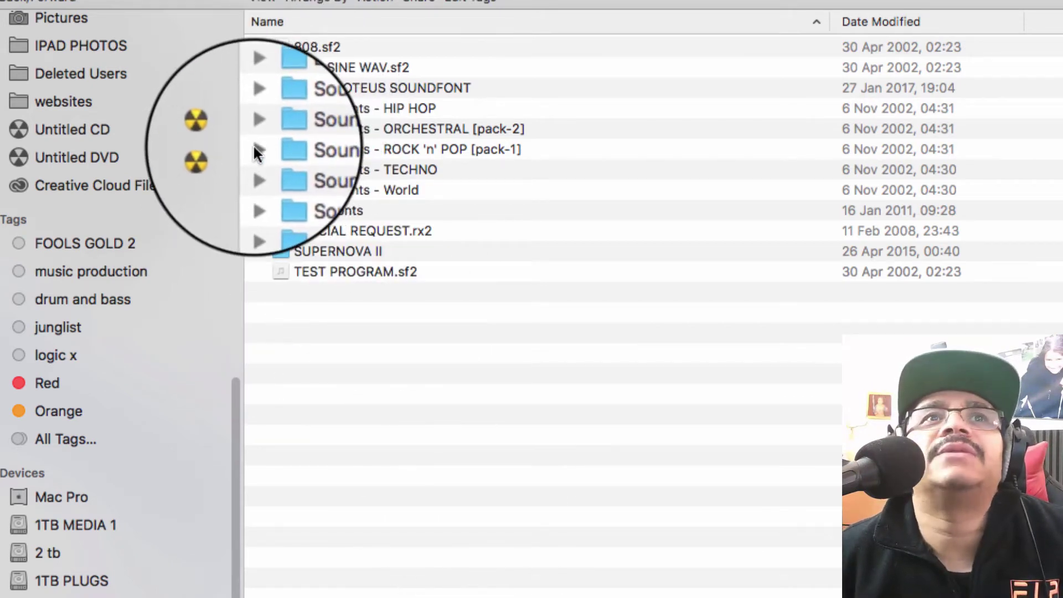
click(254, 146)
click(254, 146)
click(255, 127)
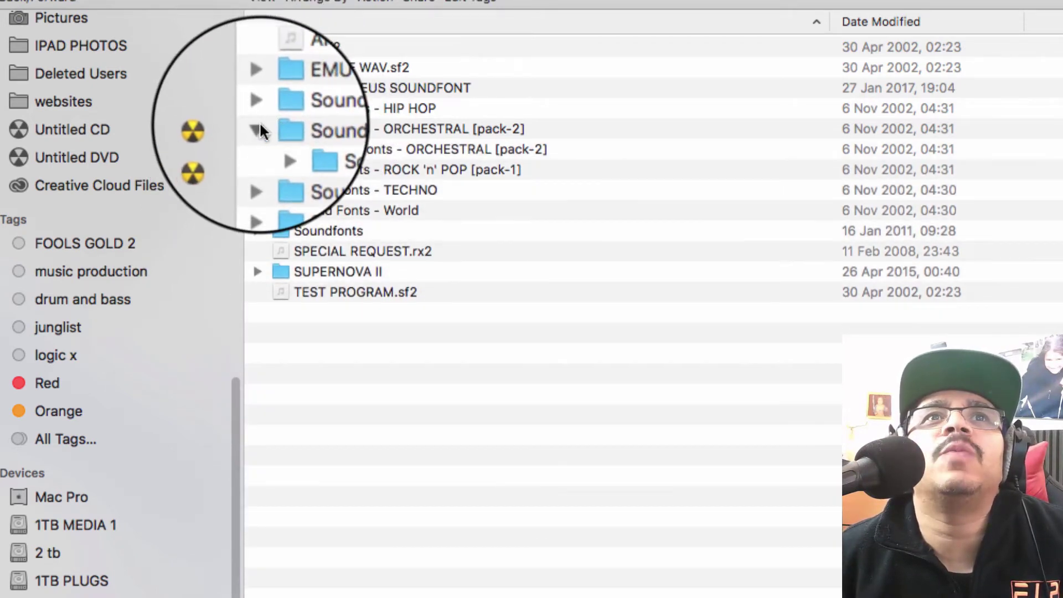
click(254, 128)
click(258, 108)
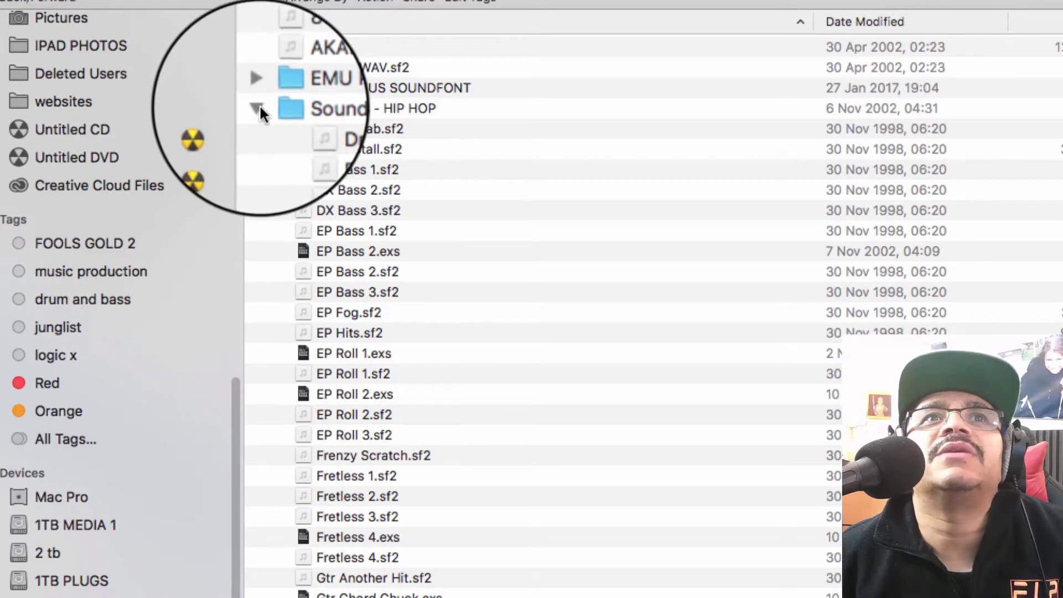
click(259, 109)
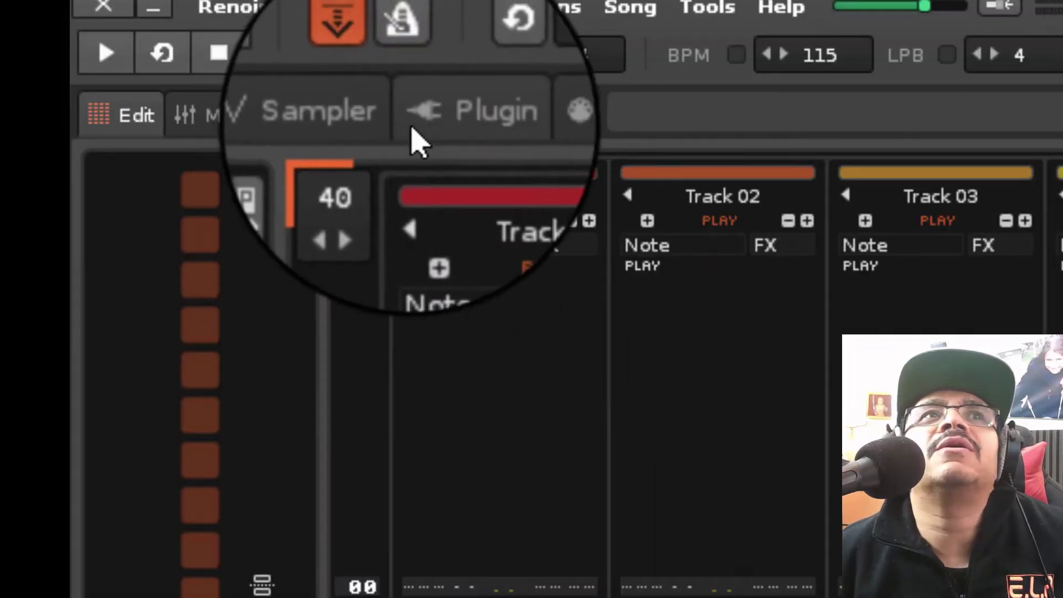
Step: Load the DLSMusicDevice plugin as the instrument from the plugin list
click(428, 119)
click(343, 208)
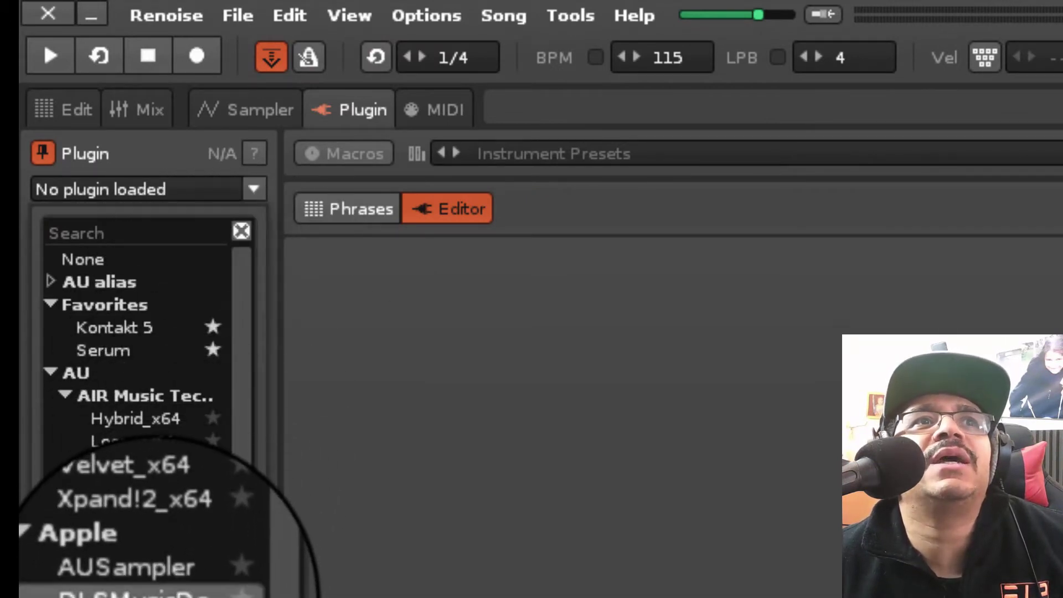
double_click(138, 587)
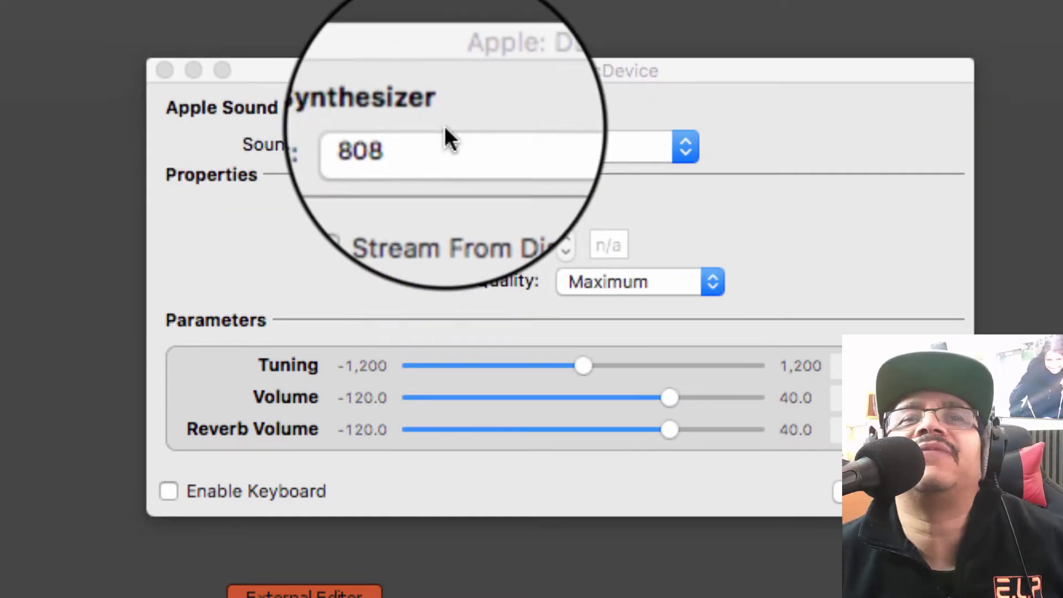
Step: Try the ALIEN PARTY and ALIEN TALK sounds, ending on the first SUPERNOVA II sound
click(445, 133)
mouse_move(494, 165)
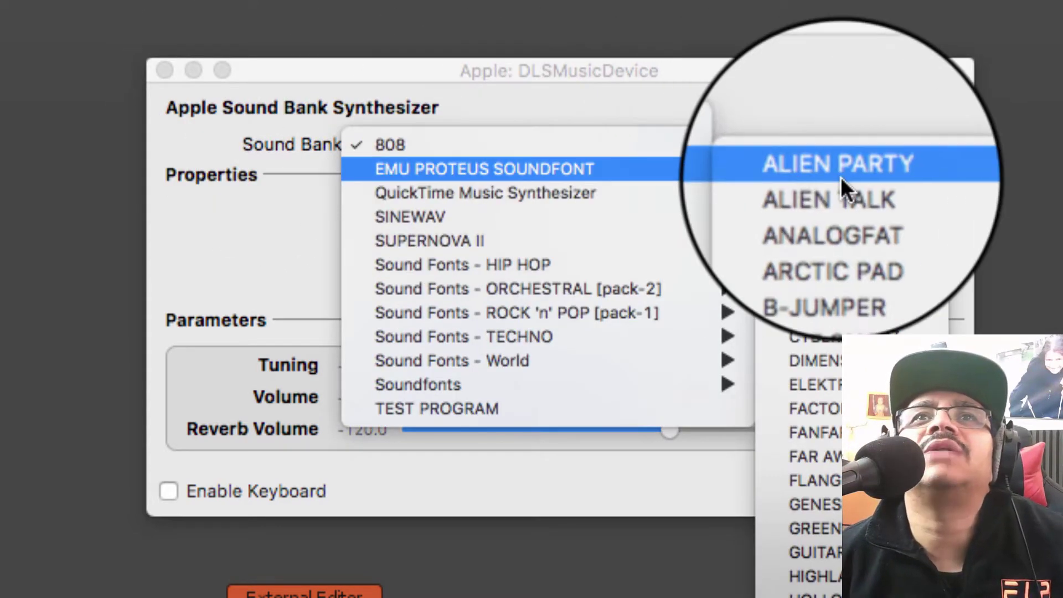
click(825, 171)
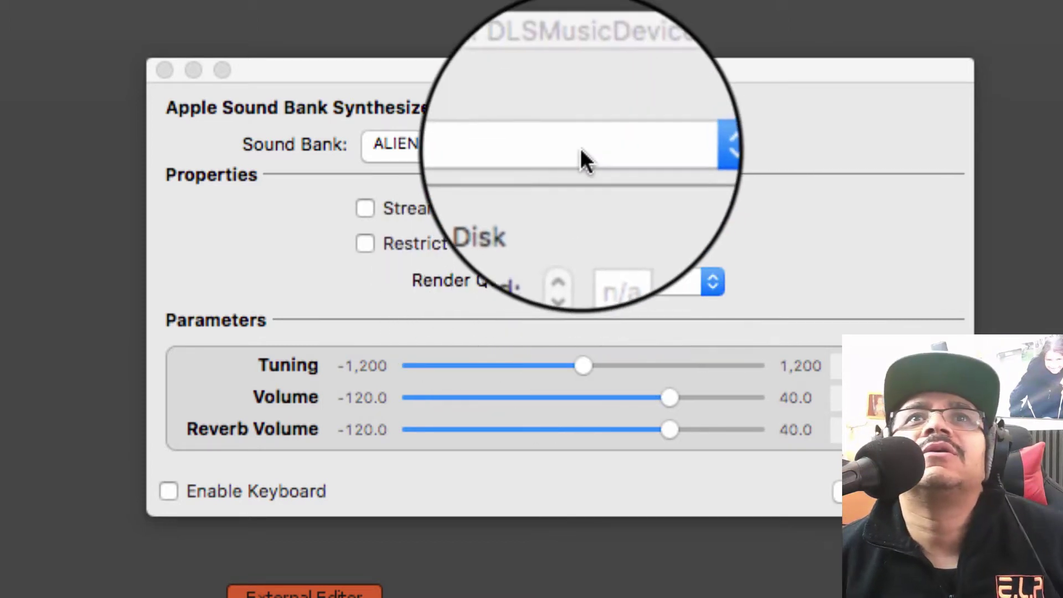
click(582, 149)
mouse_move(549, 167)
click(909, 202)
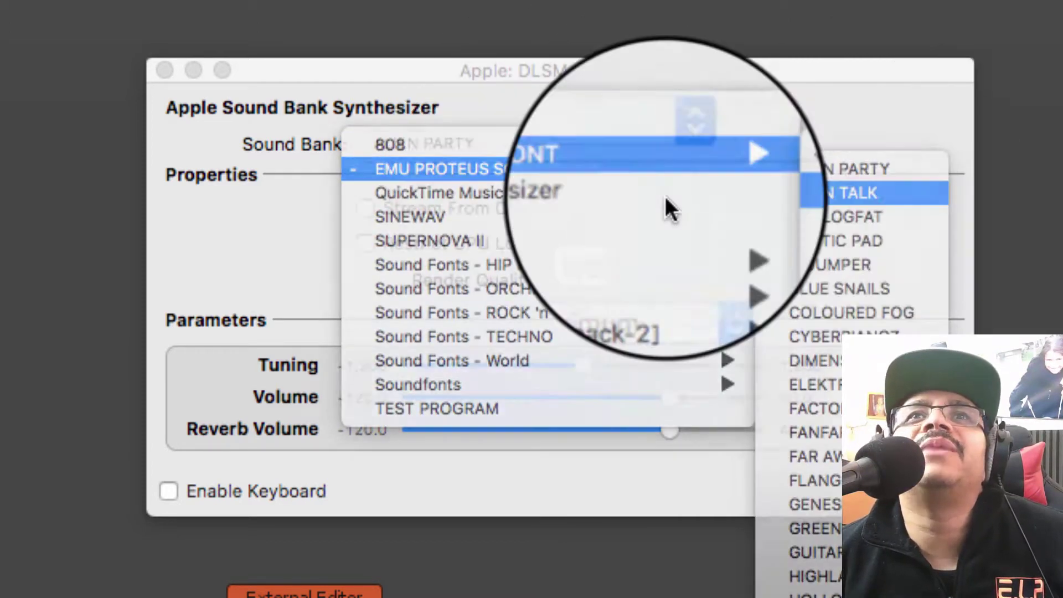
click(484, 145)
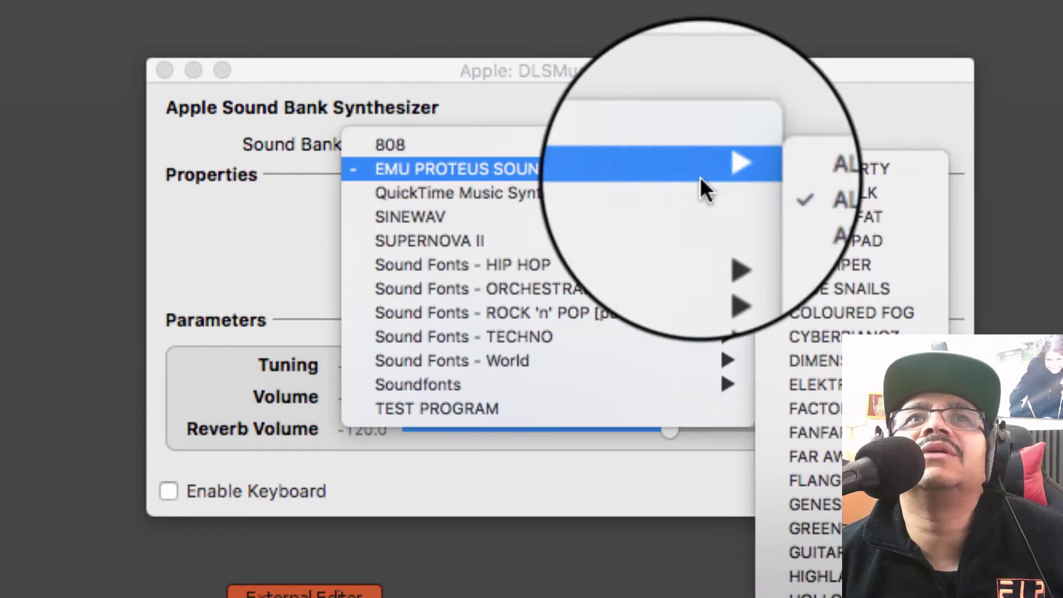
mouse_move(475, 242)
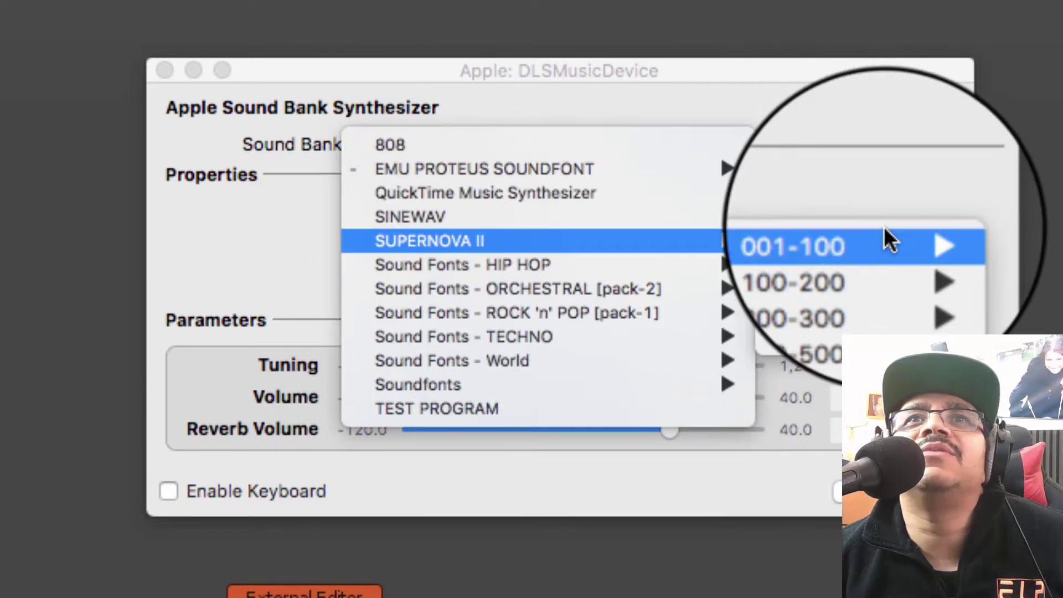
mouse_move(884, 227)
click(908, 242)
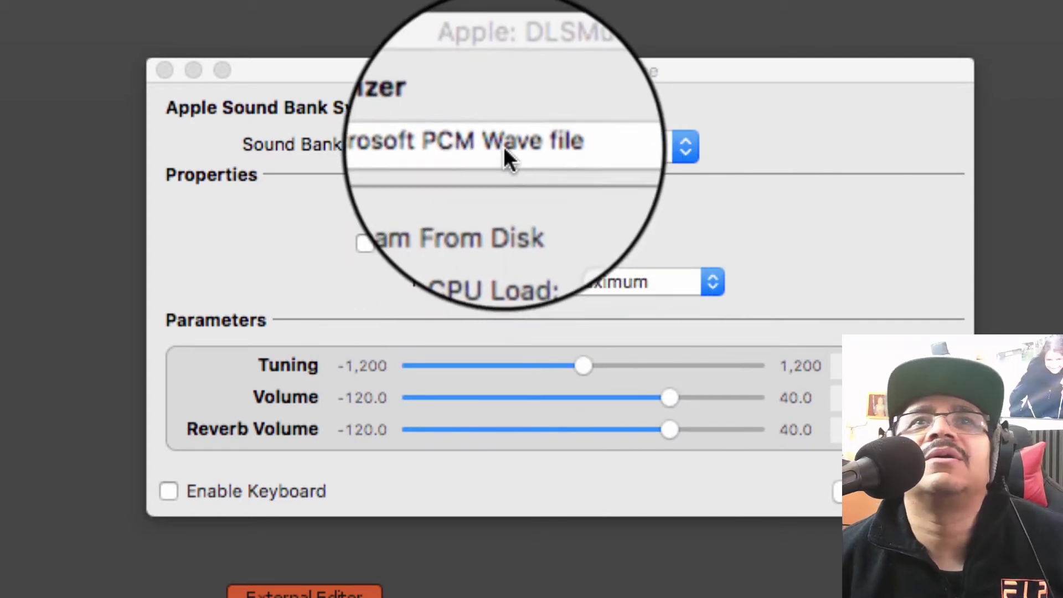
click(504, 147)
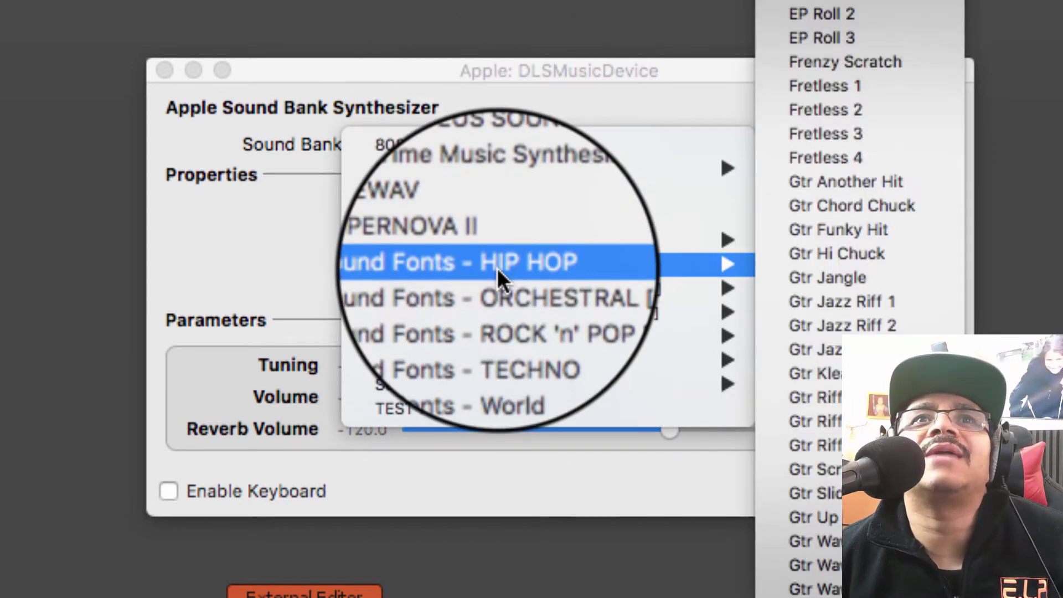
Step: Try the Reverb Volume slider, pick the SINEWAV bank, then drop reverb to -120.0 dB
click(411, 528)
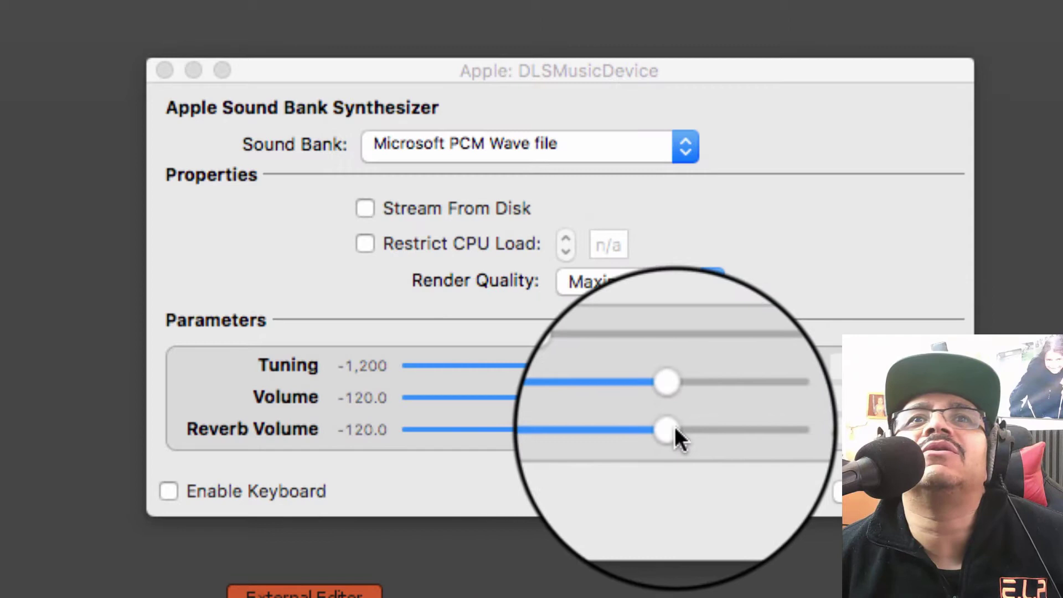
drag(671, 431, 241, 441)
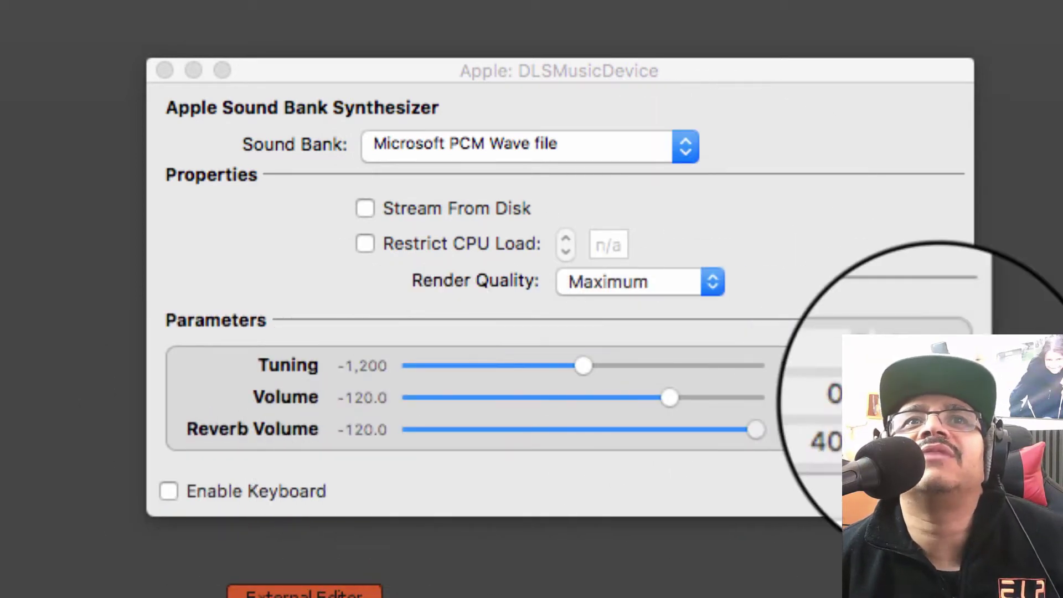
drag(411, 431, 637, 431)
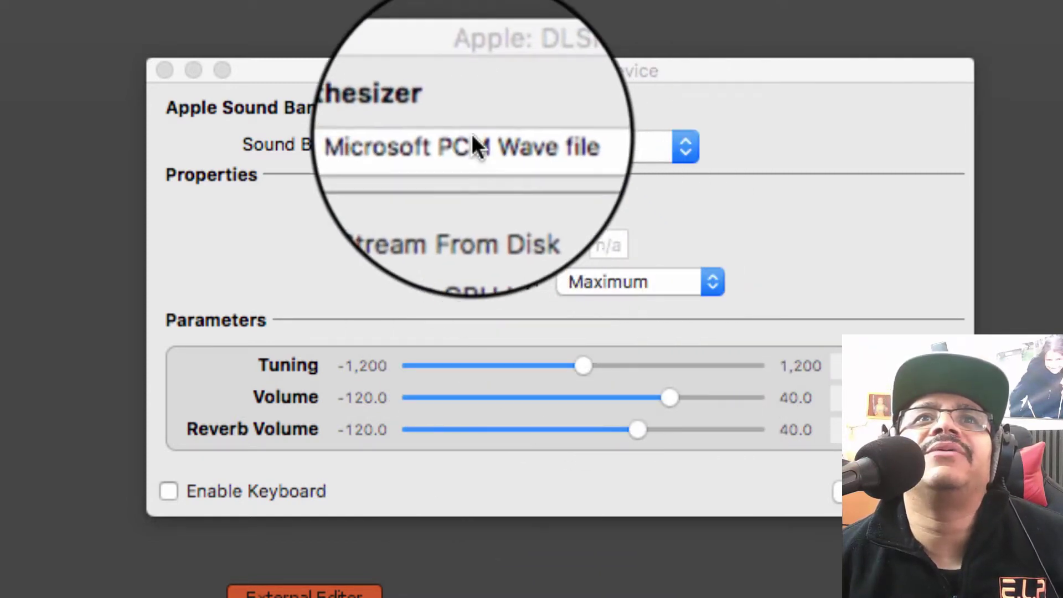
click(472, 141)
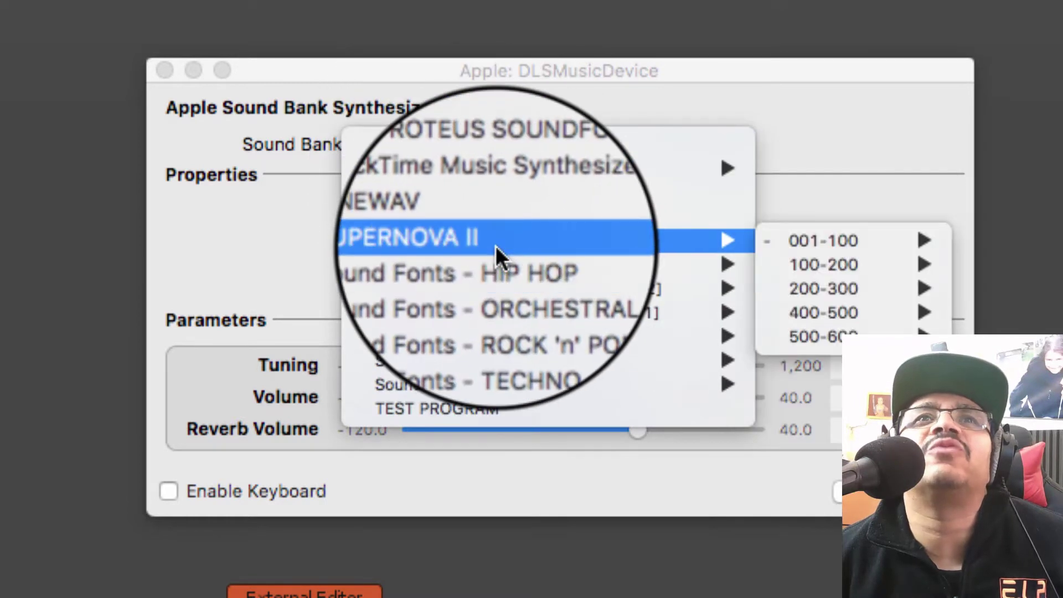
key(Escape)
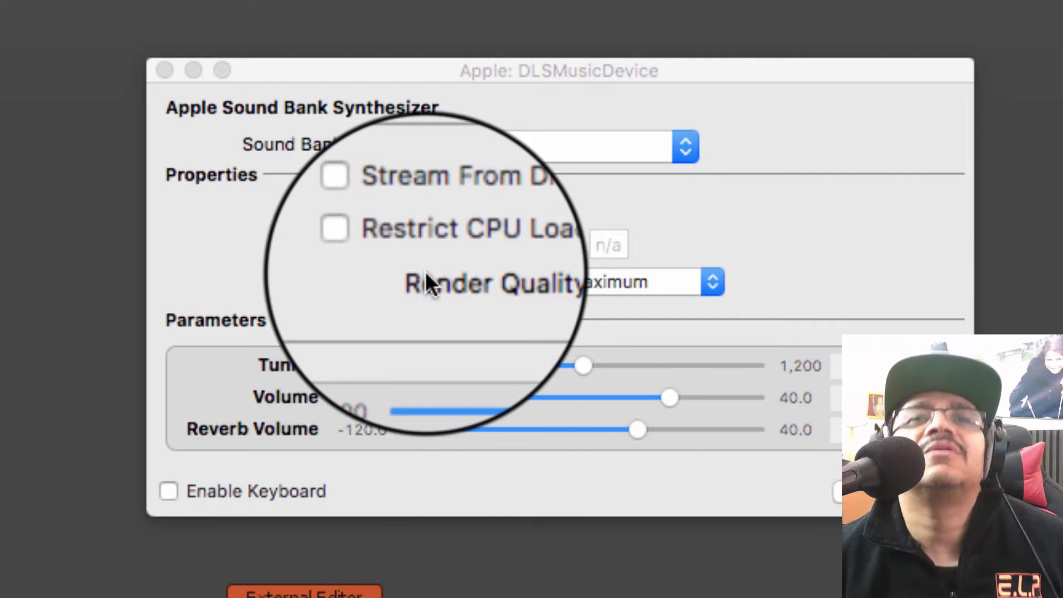
drag(634, 431, 413, 443)
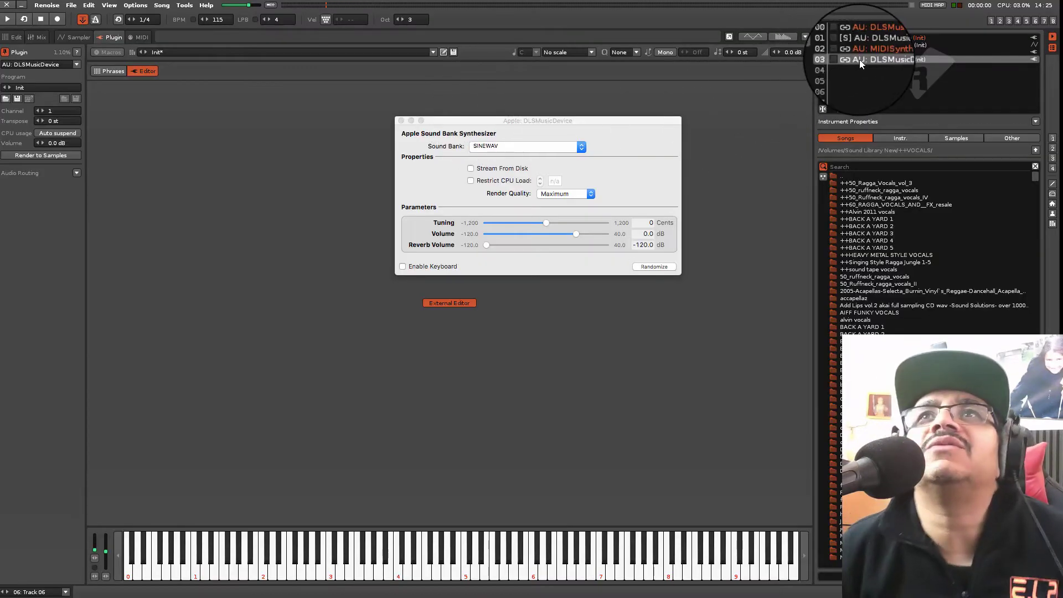
Step: Render instrument 03's DLSMusicDevice into samples with Render Plugin To Instrument and confirm
right_click(861, 59)
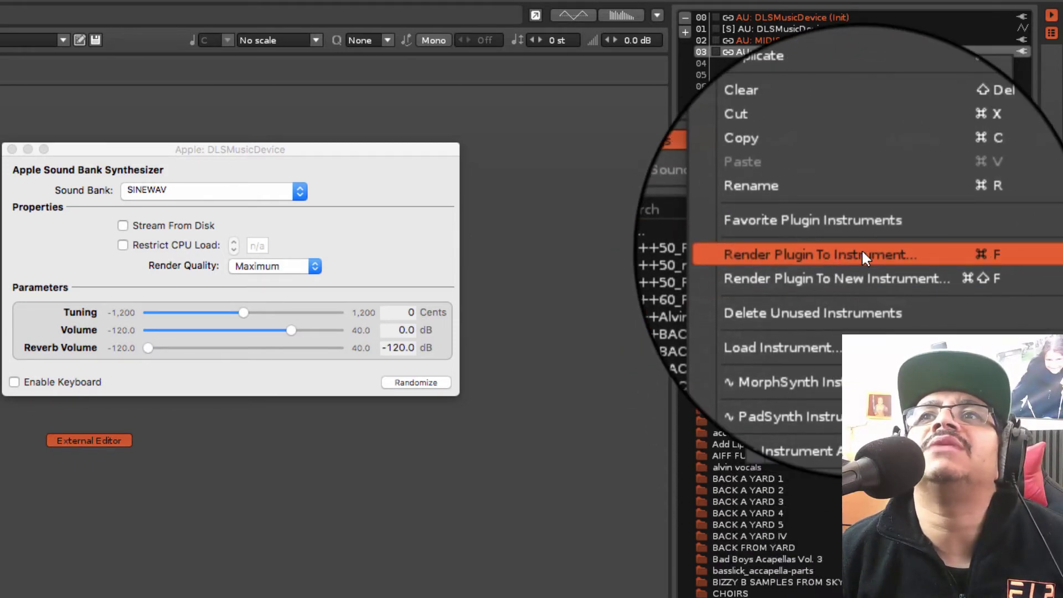
click(863, 254)
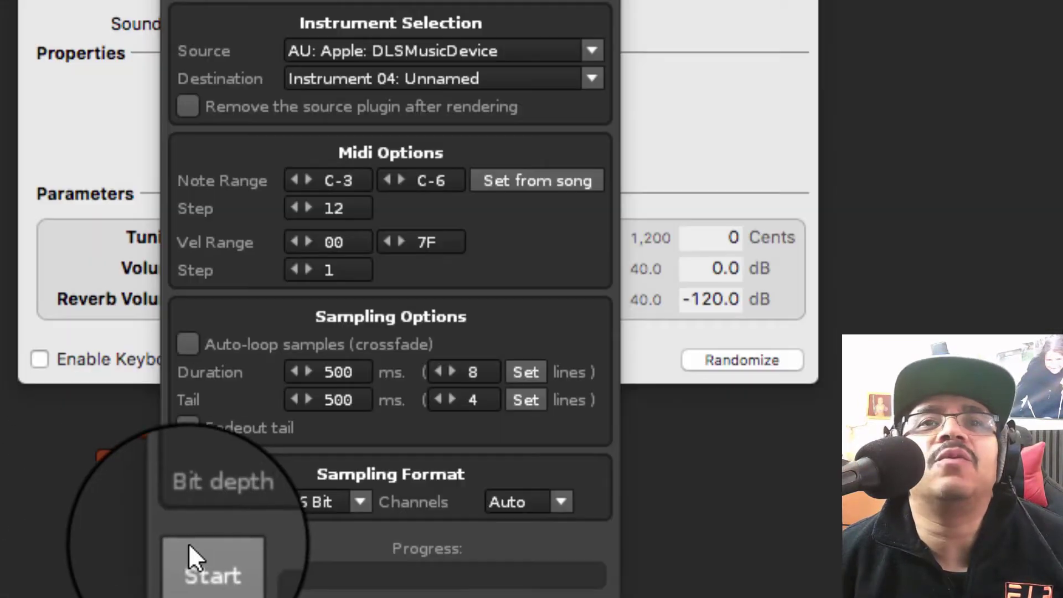
click(103, 496)
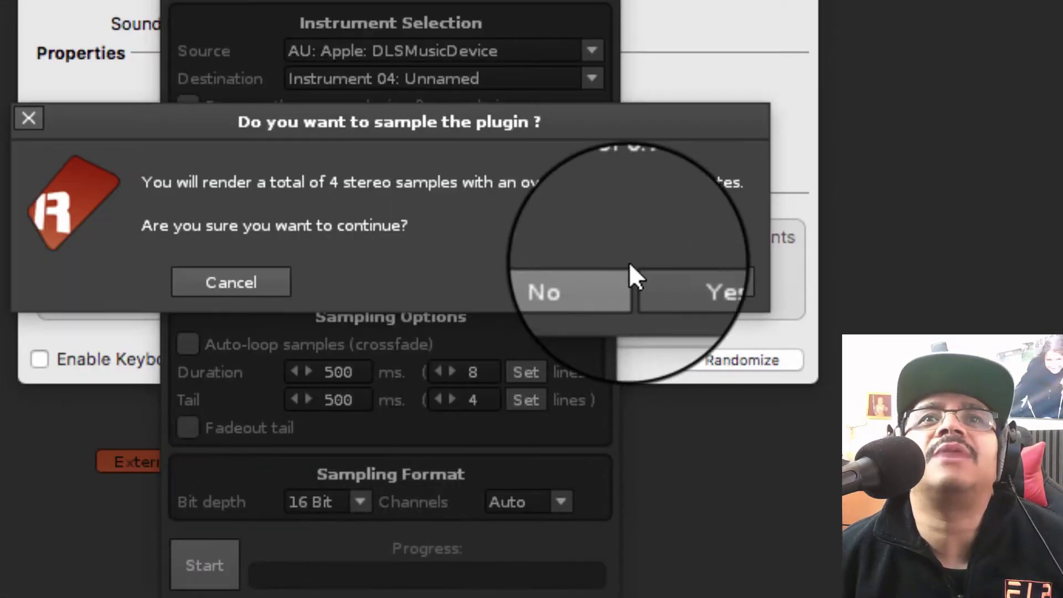
click(648, 285)
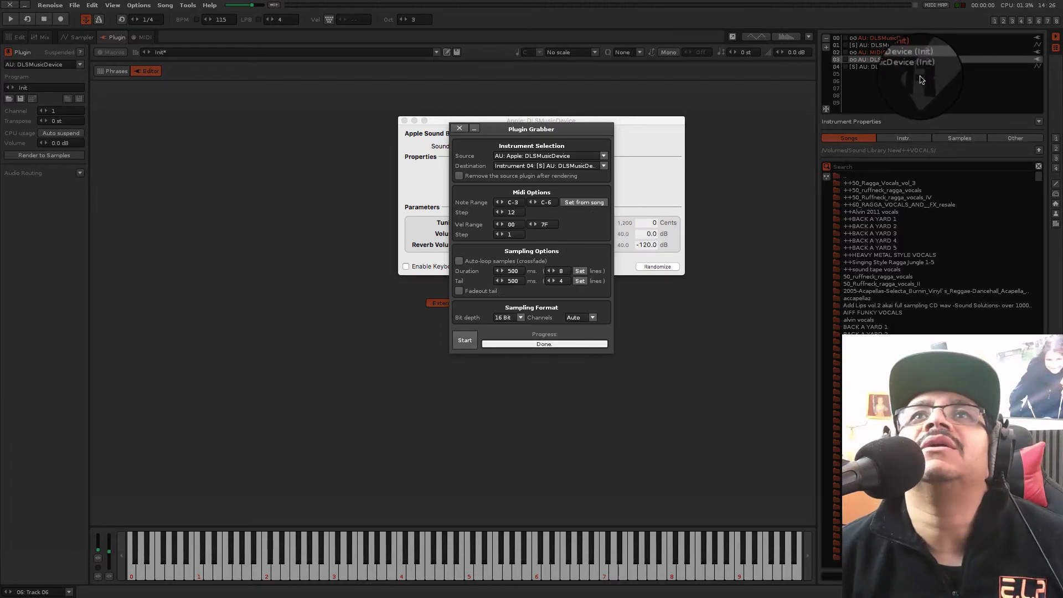
Step: Close the Plugin Grabber and audition the new sampled instrument 04
click(456, 129)
click(922, 66)
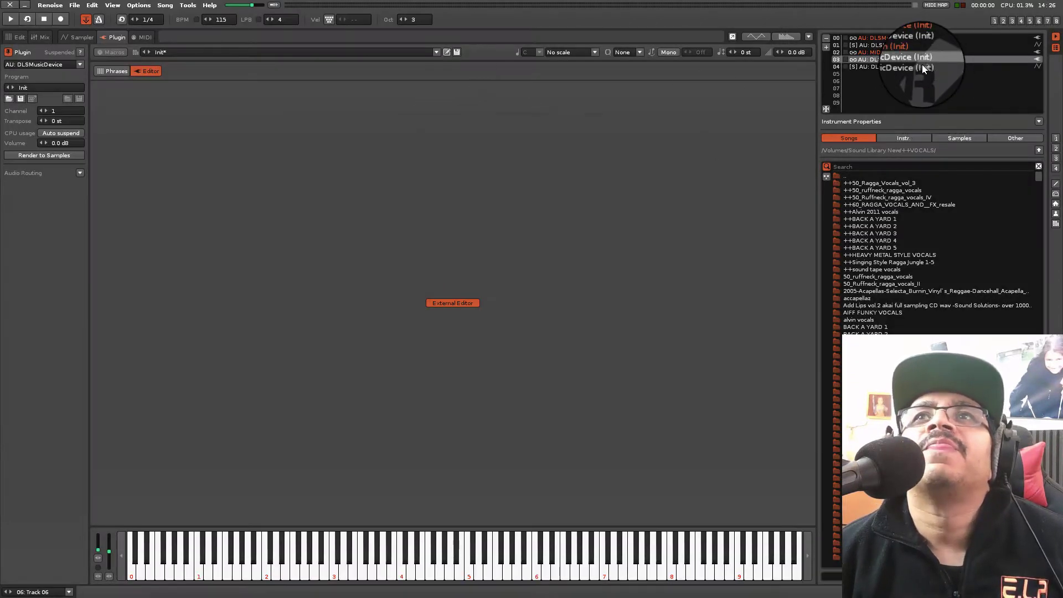
key(q)
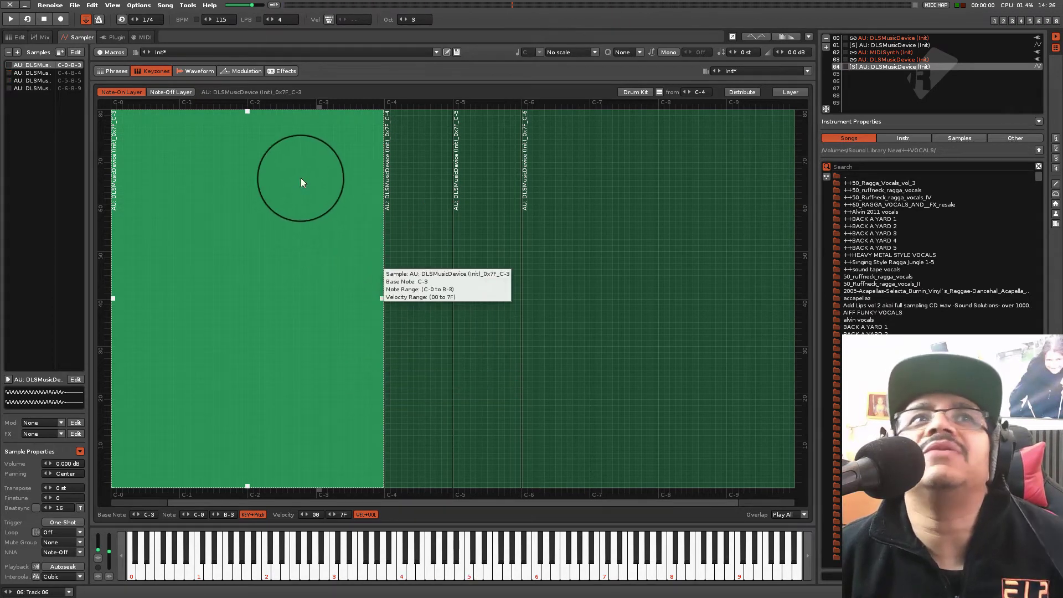
Step: Browse instrument presets from Bundled Content Bass to the User Library's bass sounds folder
right_click(887, 67)
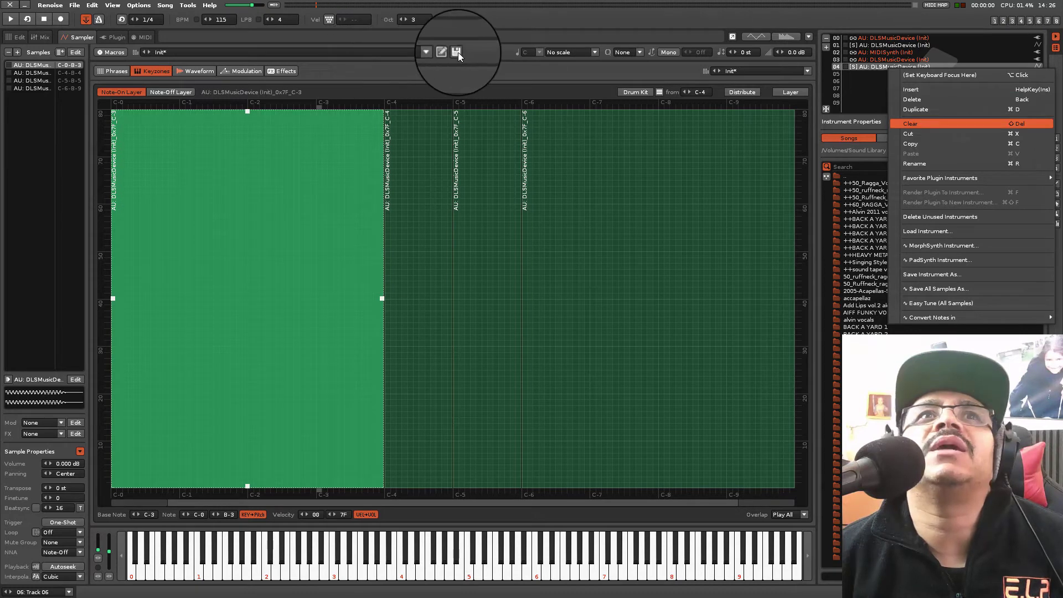
click(436, 51)
click(436, 51)
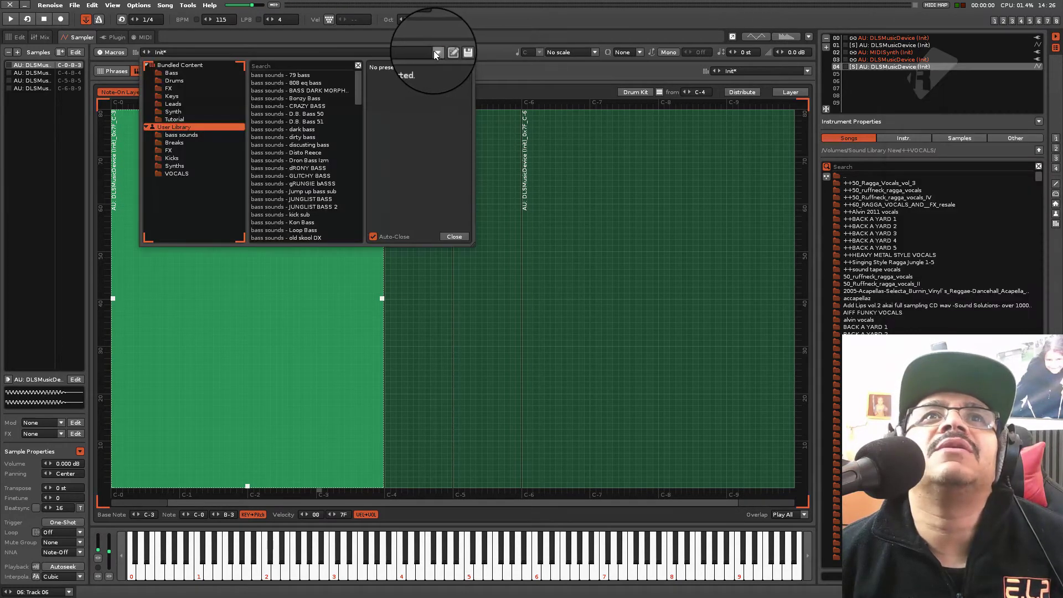
click(173, 73)
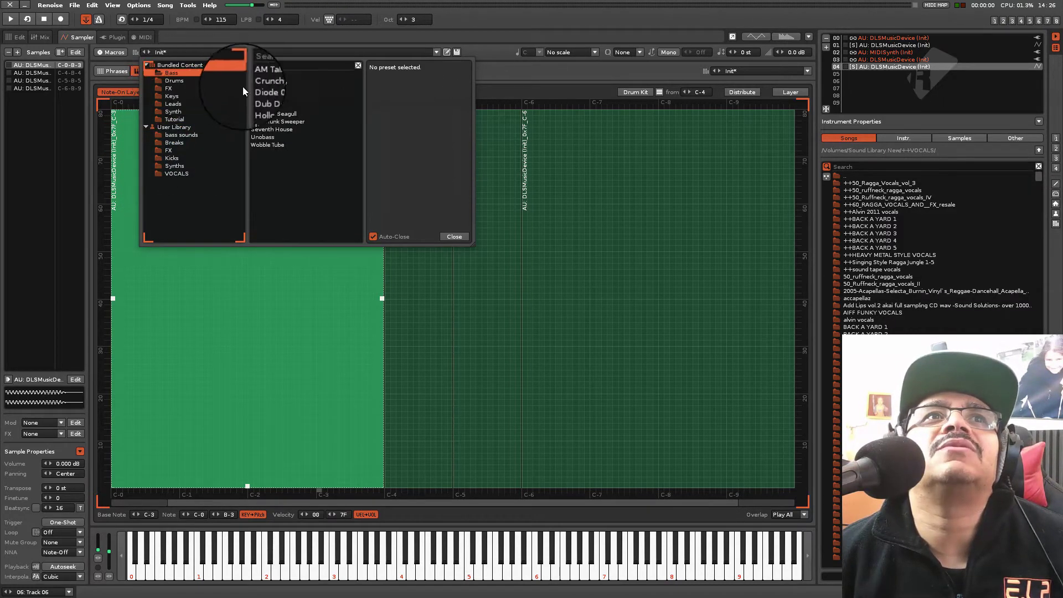
click(177, 135)
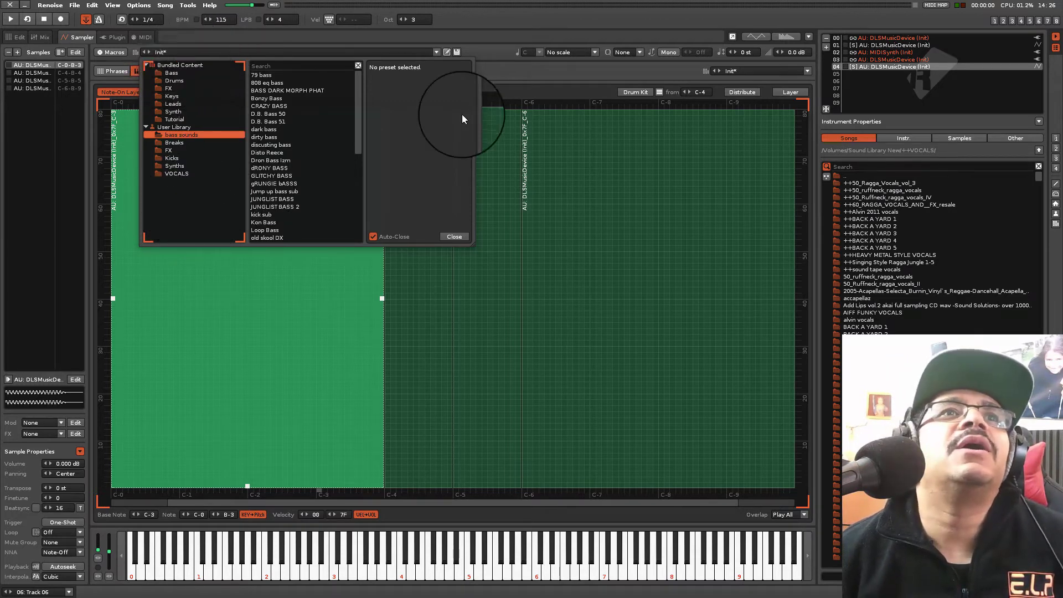
Step: Close the preset browser and choose bass sounds as the preset save folder
click(174, 53)
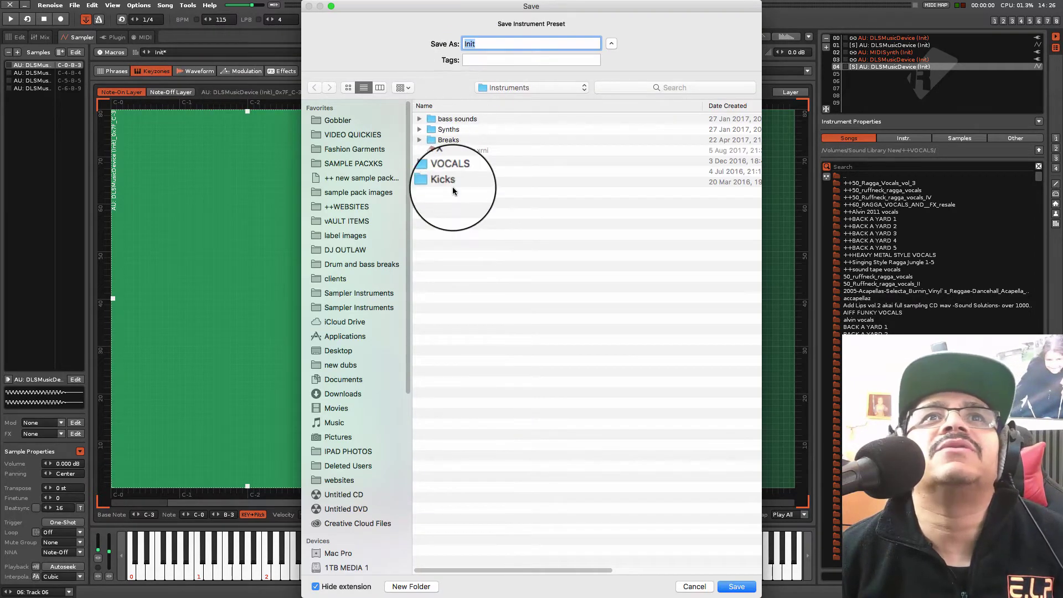
double_click(446, 119)
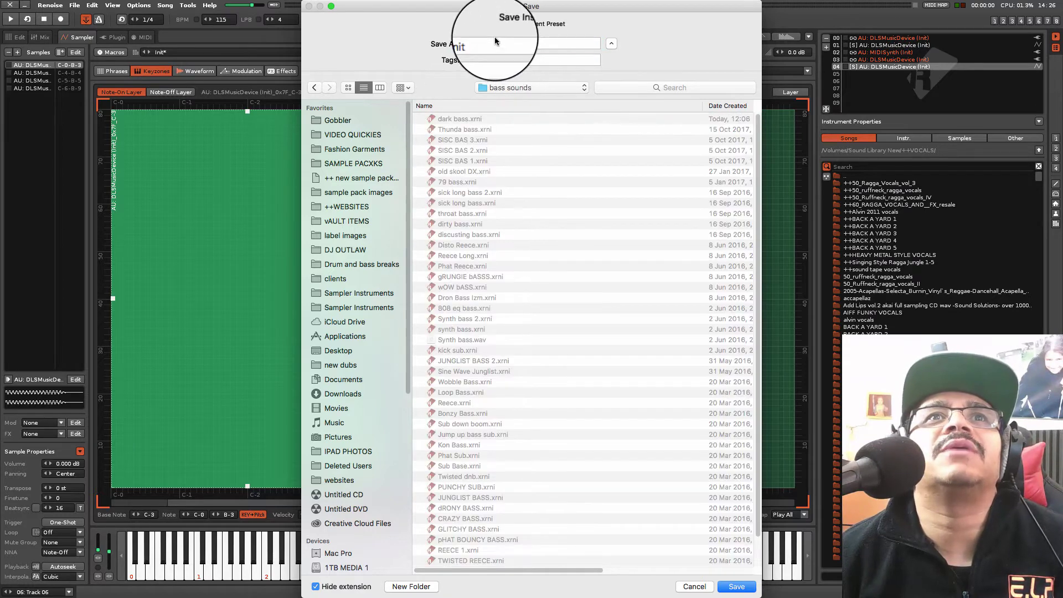
key(Tab)
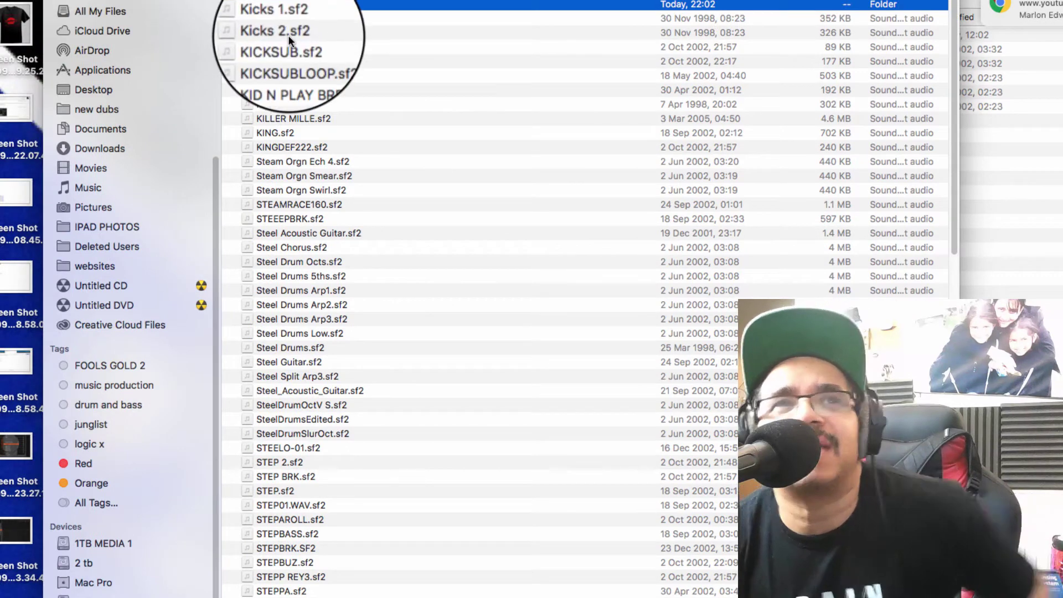
Step: Put the 34 files Kicks 1.sf2 through STEP.sf2 into a new folder named GOOD 2
click(281, 18)
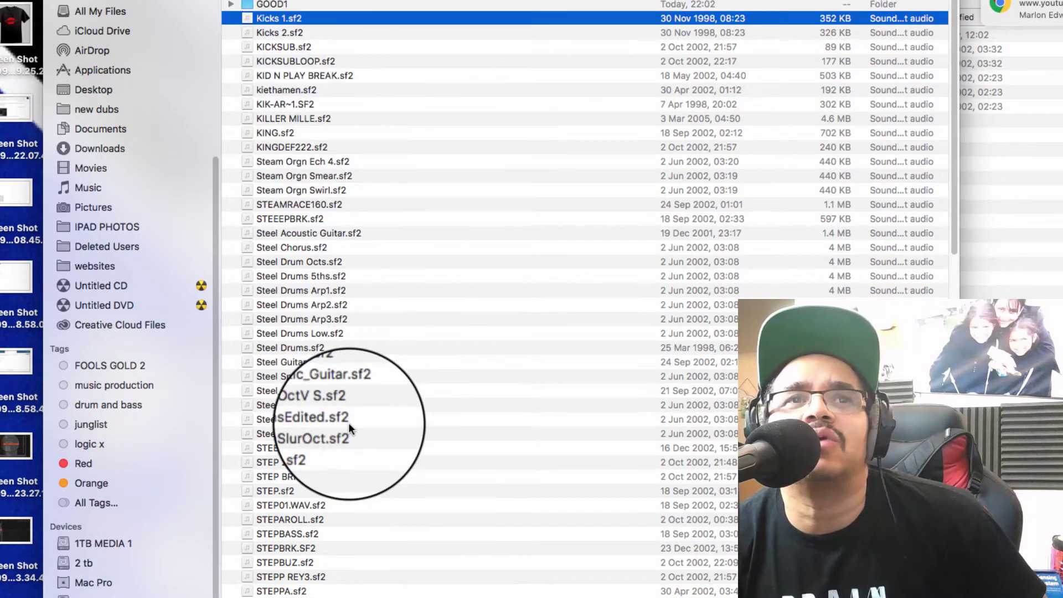
shift+click(286, 490)
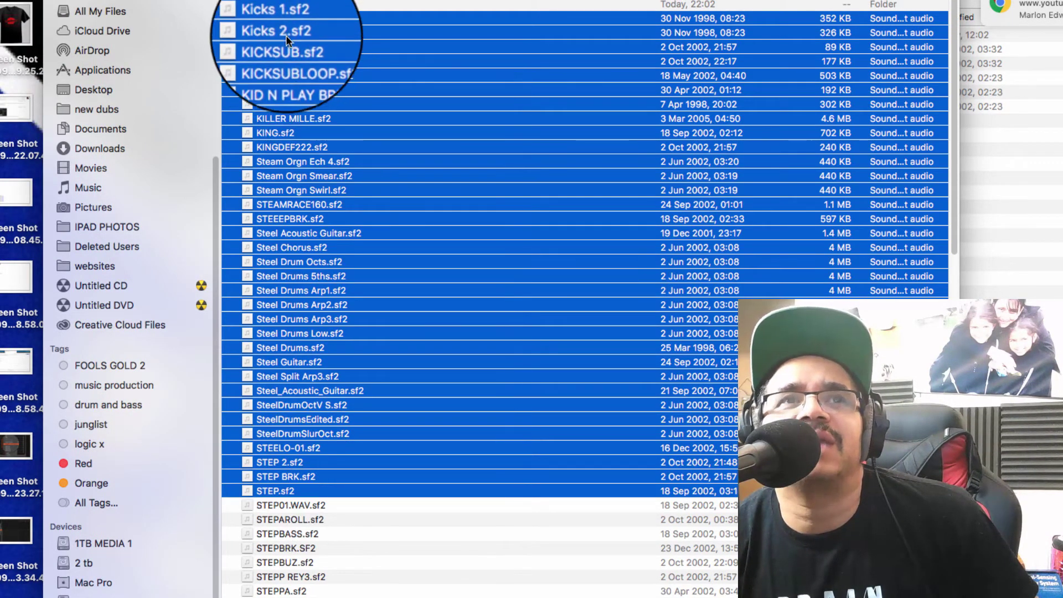
right_click(270, 35)
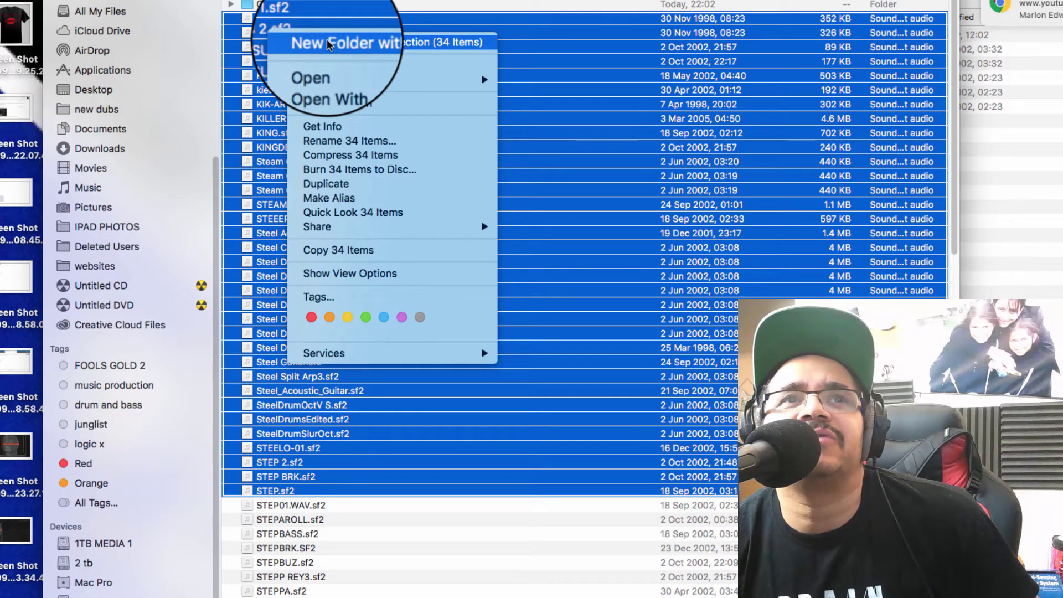
click(327, 41)
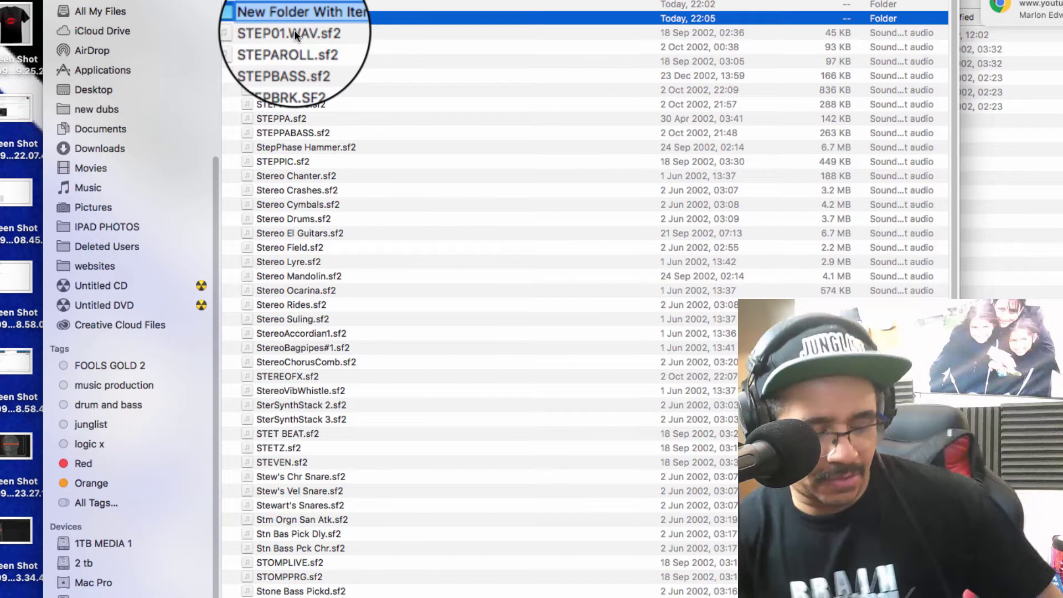
text(G)
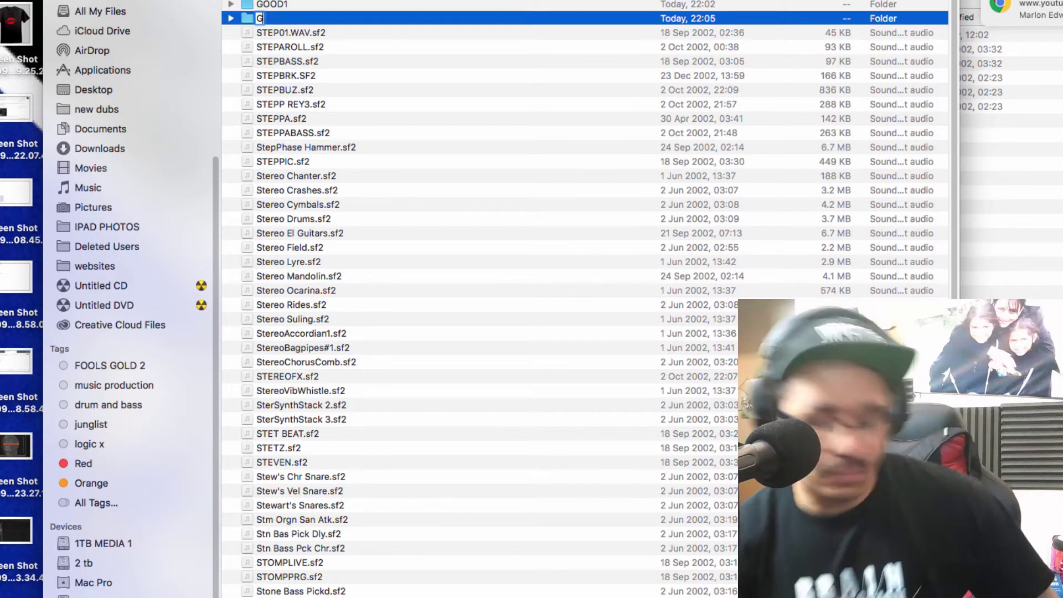
text(OOD 2)
key(Return)
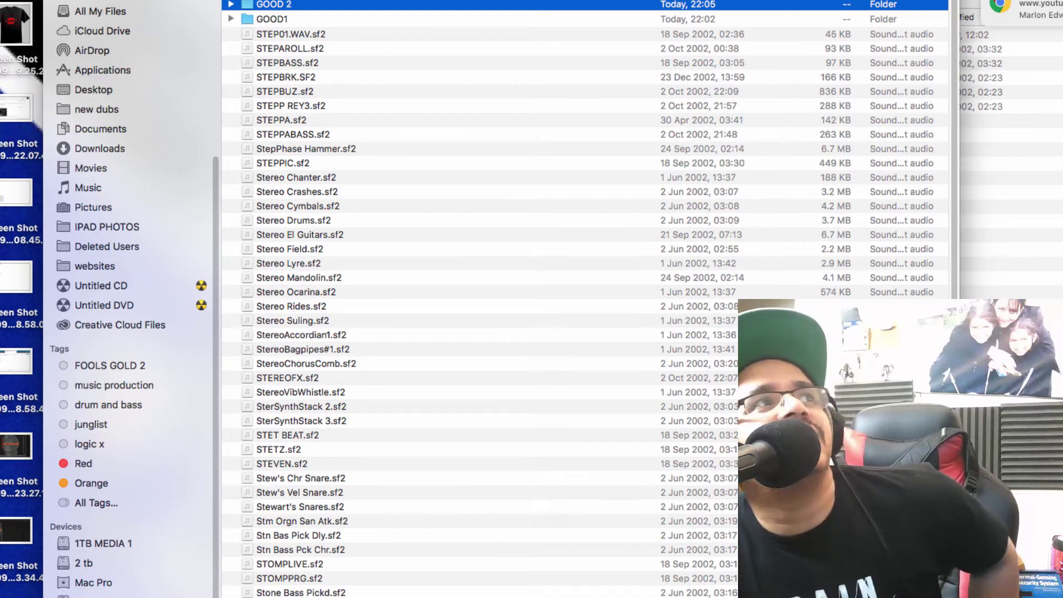
key(super+n)
drag(964, 333, 0, 33)
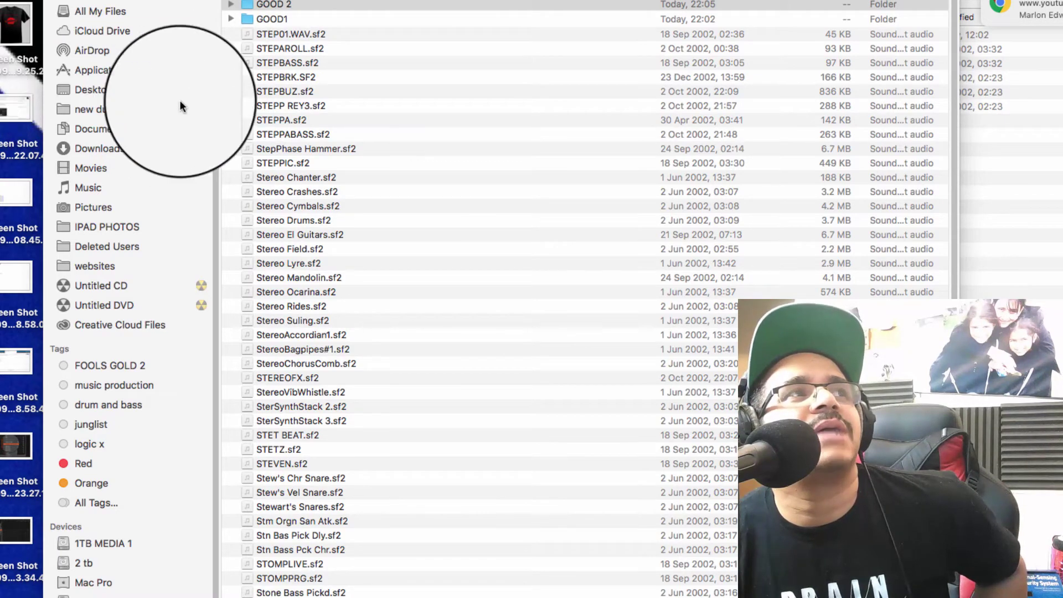
Step: Switch to the unresponsive Renoise and force quit it from the Force Quit Applications list
key(F4)
click(816, 18)
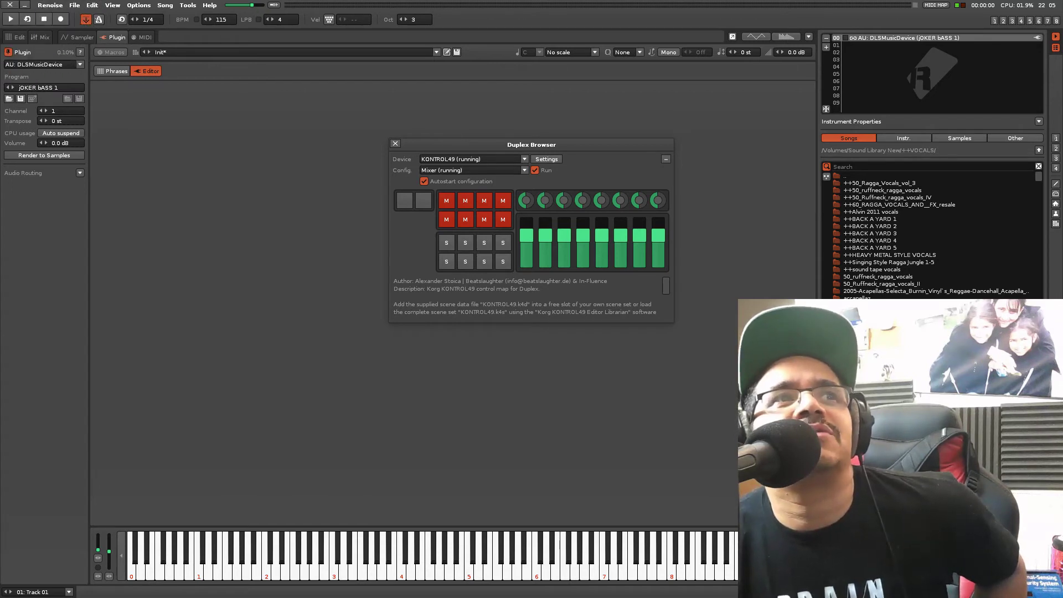
key(super+alt+Escape)
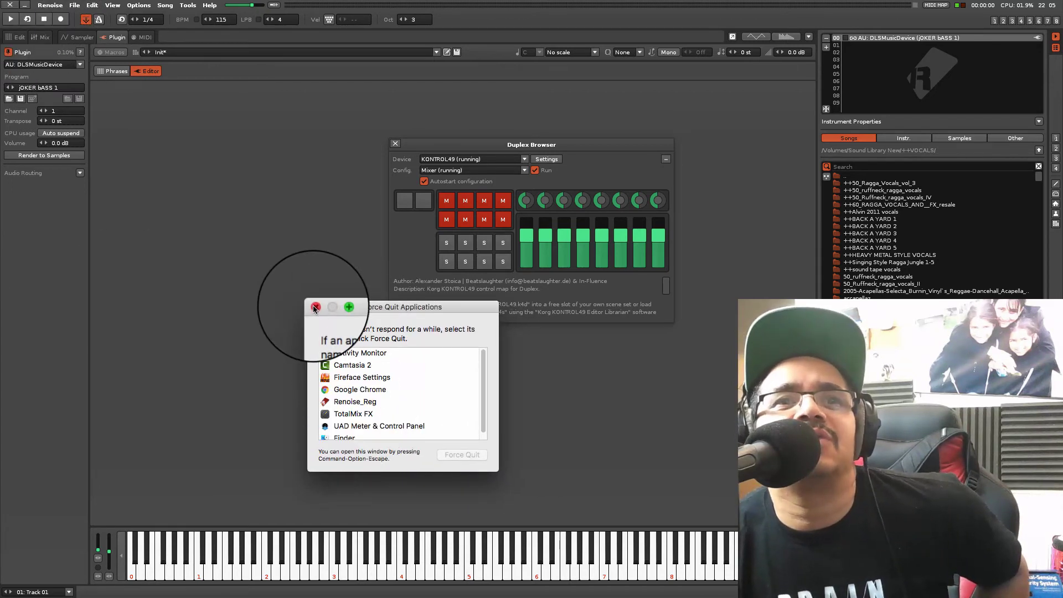
click(315, 307)
key(super+alt+Escape)
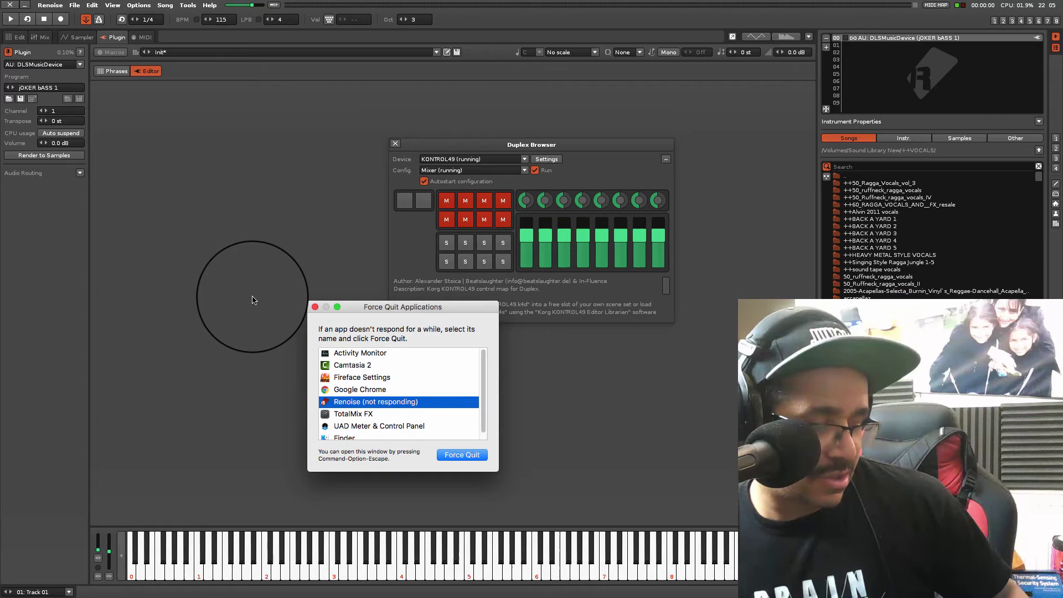
click(461, 455)
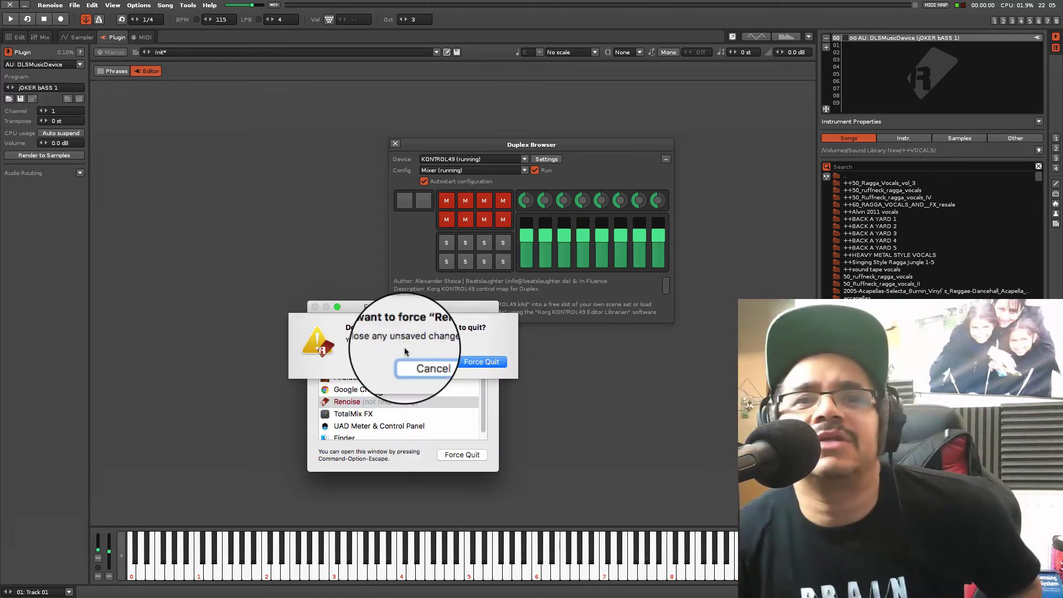
click(481, 361)
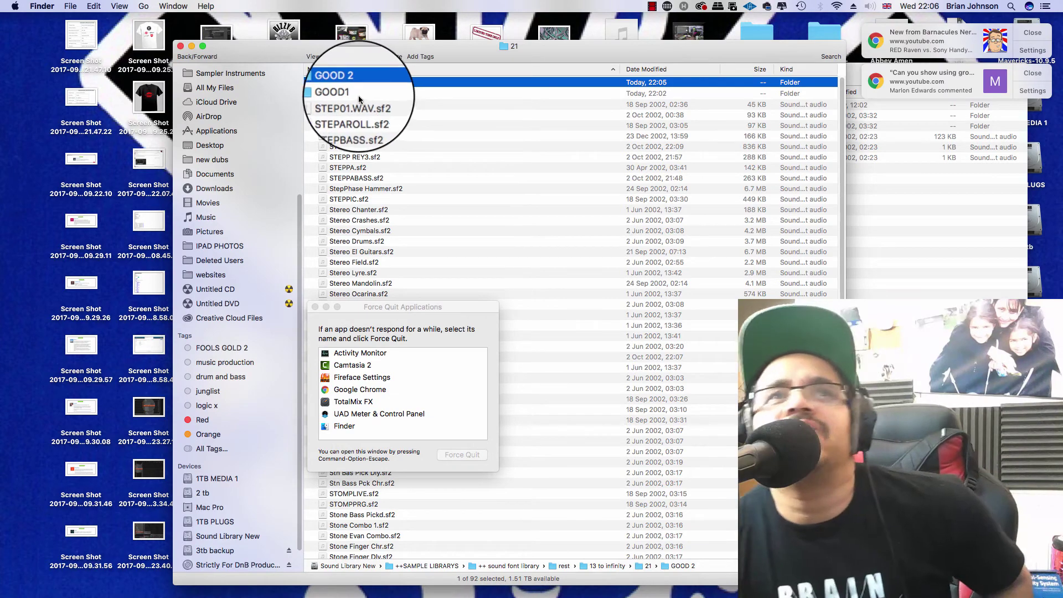
Step: Check the GOOD 2 folder's contents and move the force quit window aside
click(311, 83)
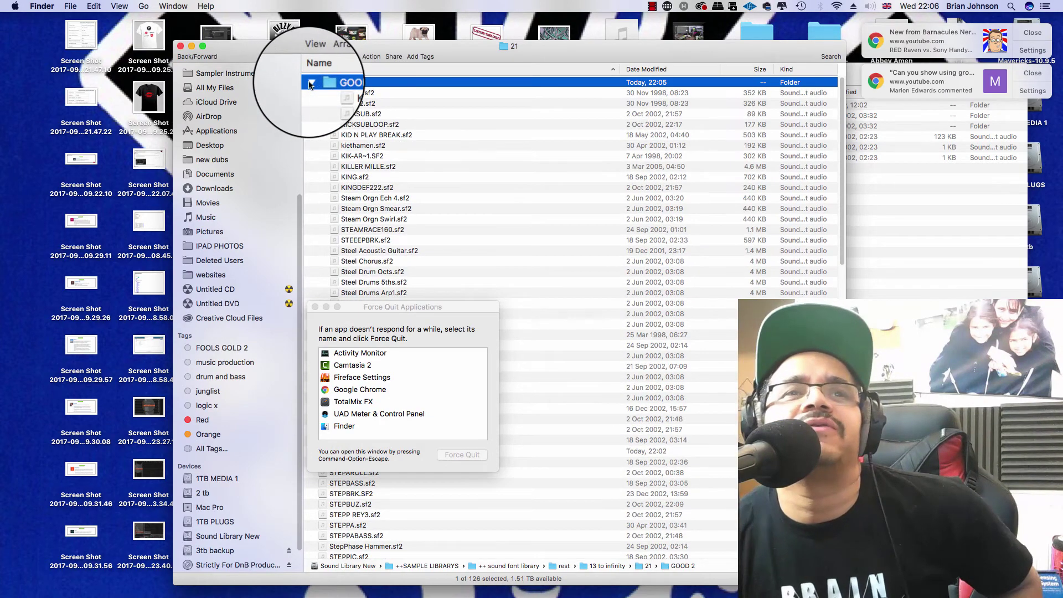
click(310, 83)
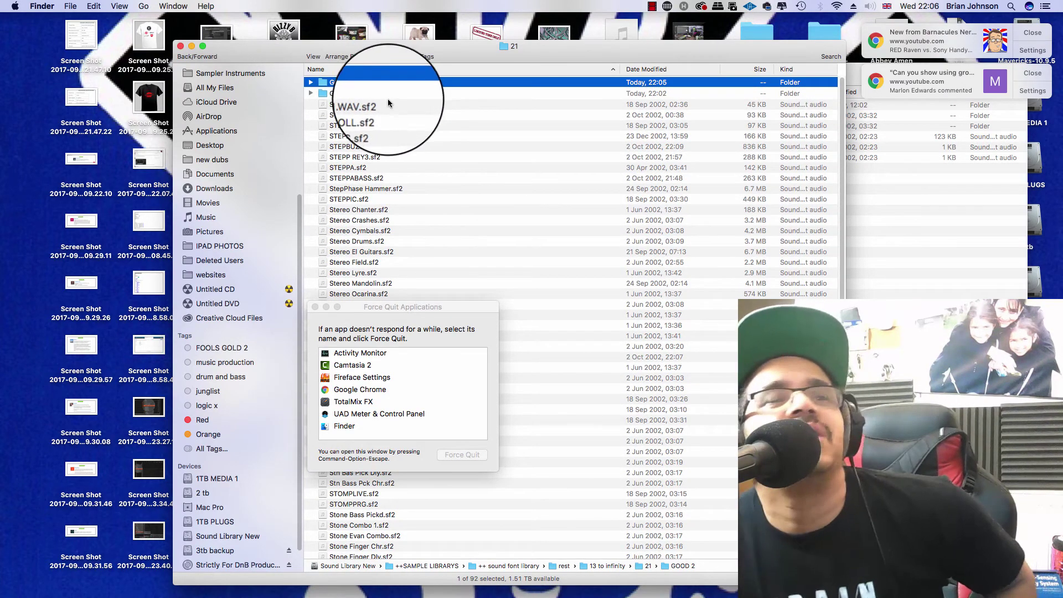
drag(371, 307, 912, 174)
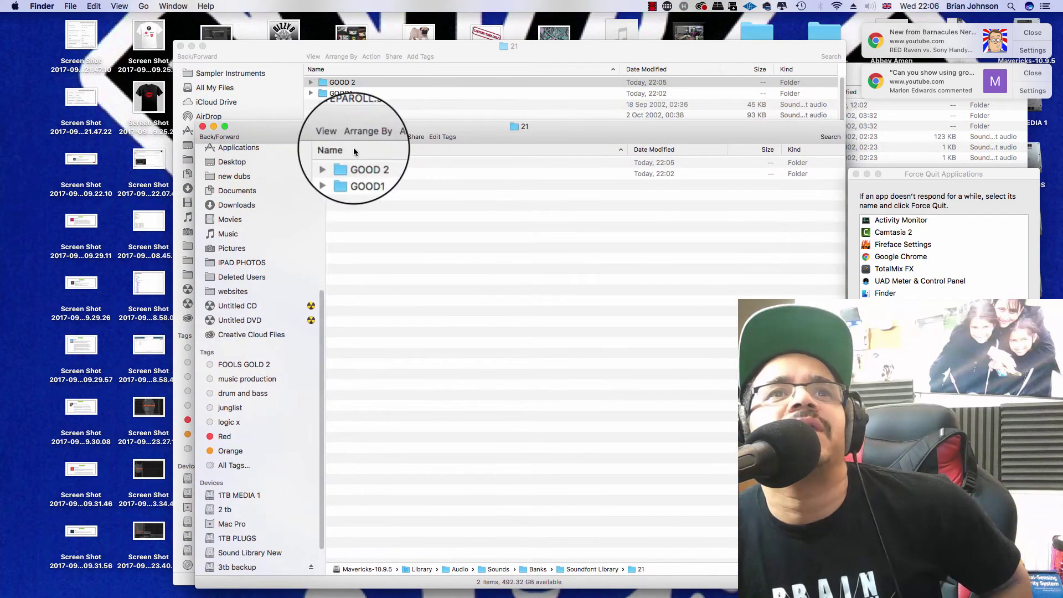
Step: Move the GOOD 2 folder to the Trash and close the duplicate Finder window
click(356, 162)
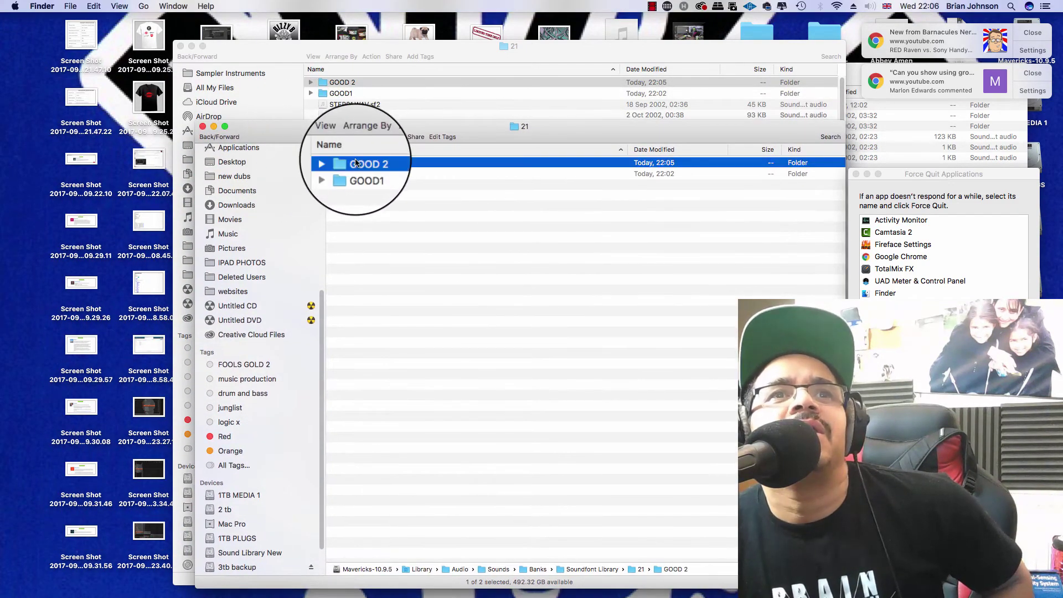
right_click(356, 162)
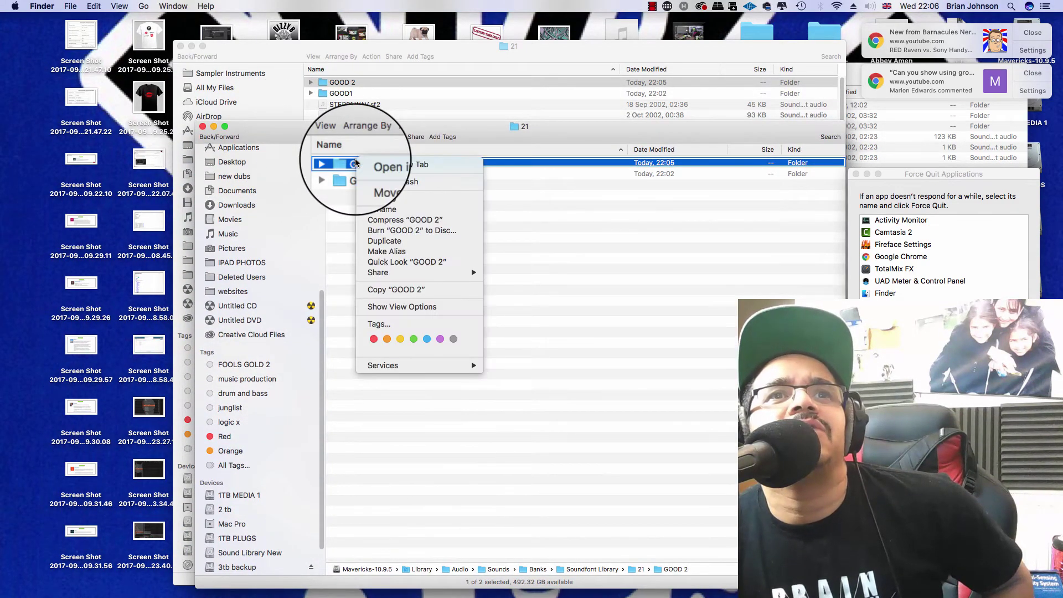
click(390, 183)
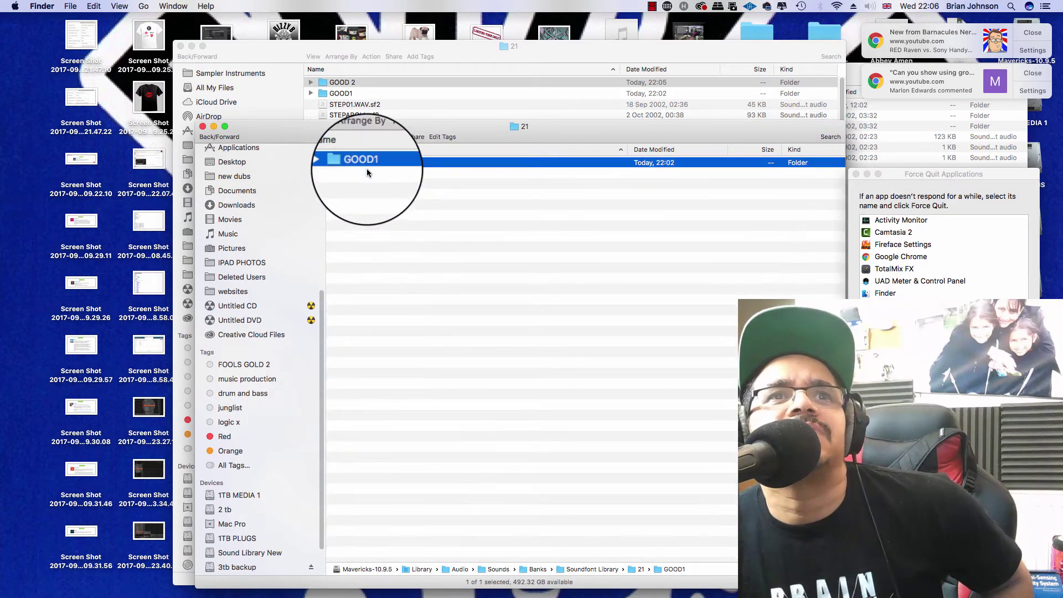
key(super+w)
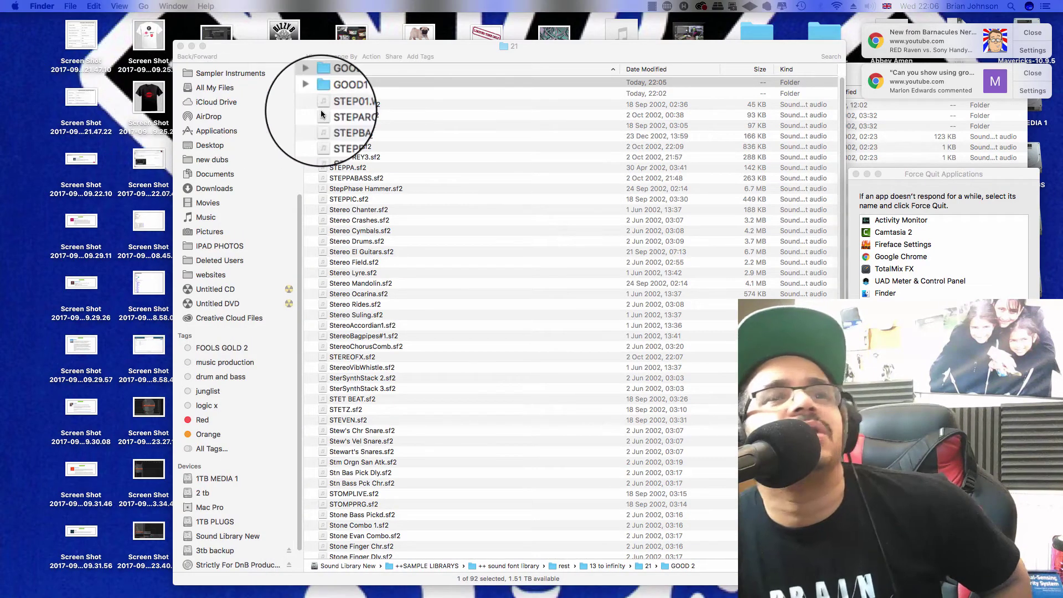
Step: Open the GOOD 2 folder and select STEP.sf2, then the KIK-AR~1.SF2 soundfont
double_click(350, 82)
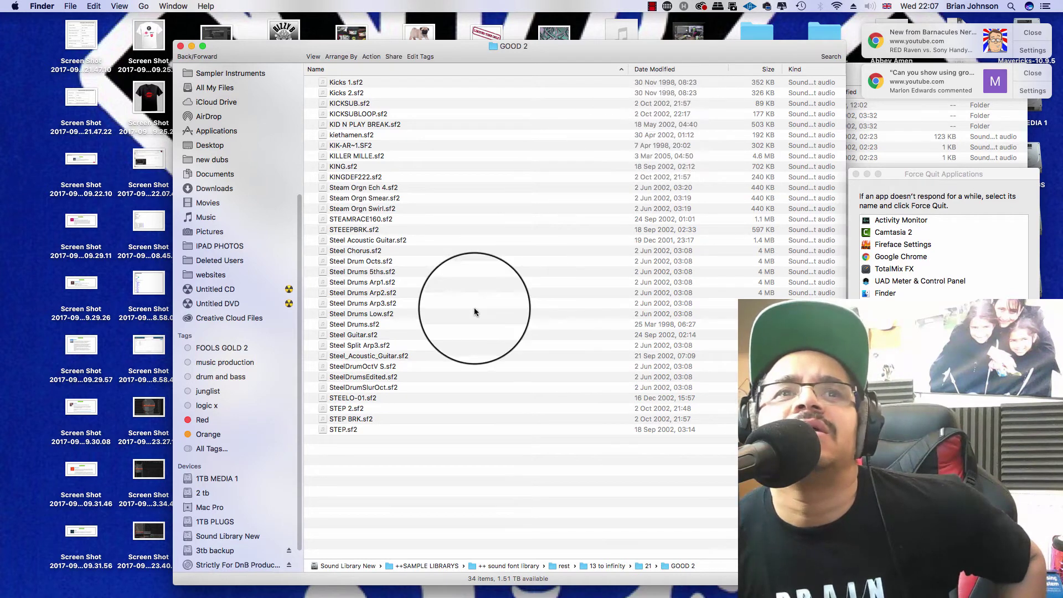
click(335, 427)
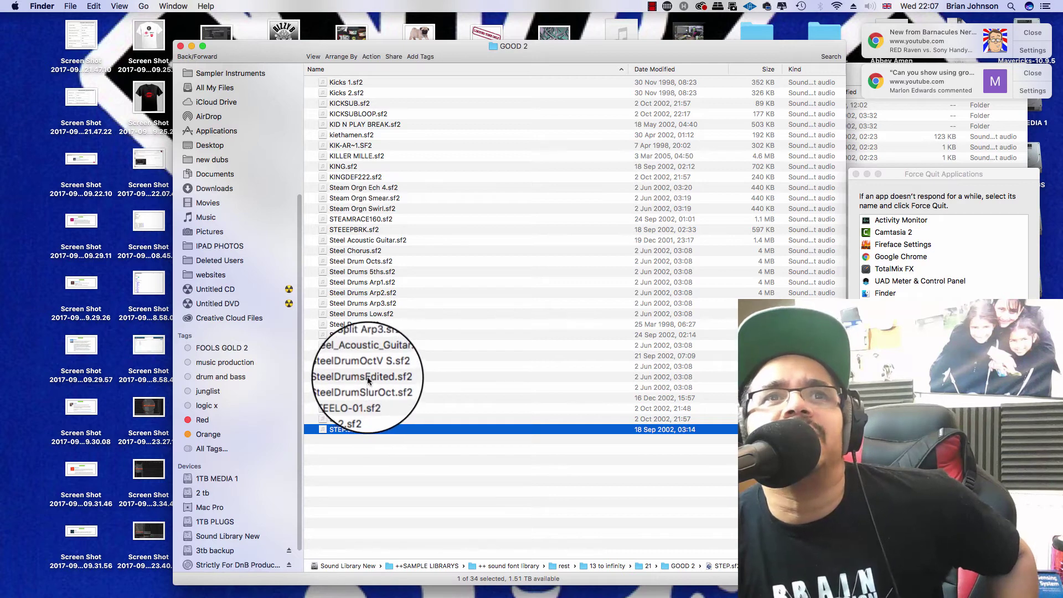
click(357, 148)
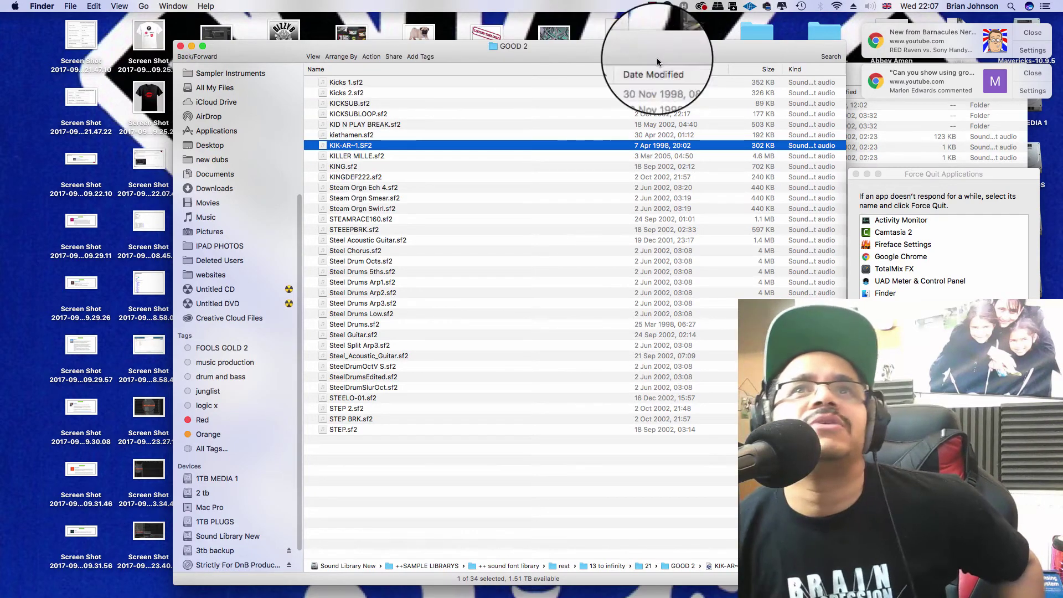
Step: Launch Renoise, dismiss the startup warning, and close SliceMate, Duplex Browser, Force Quit and Welcome windows
key(F4)
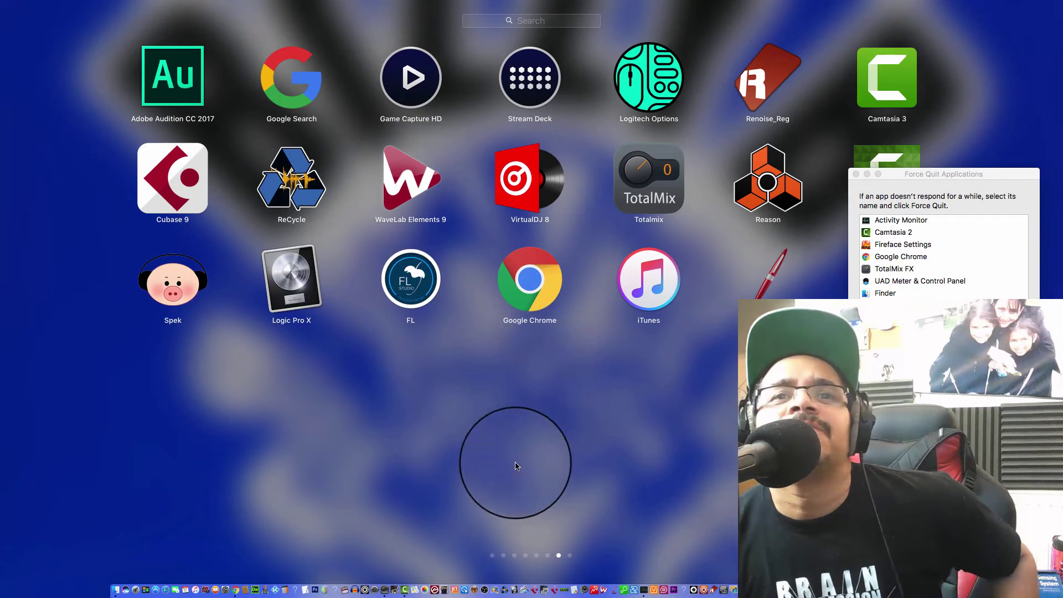
click(778, 74)
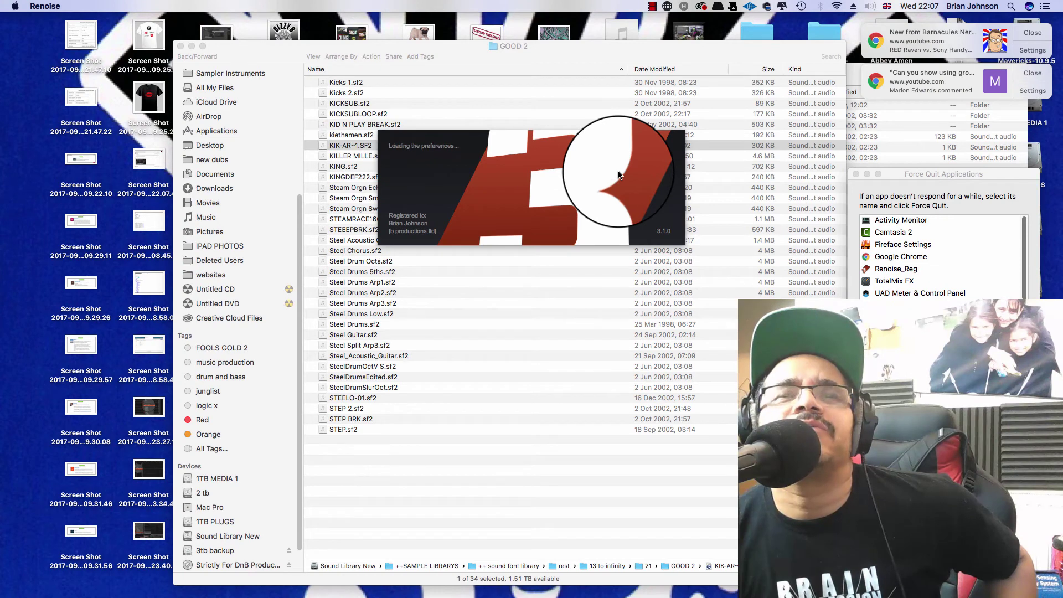
click(647, 264)
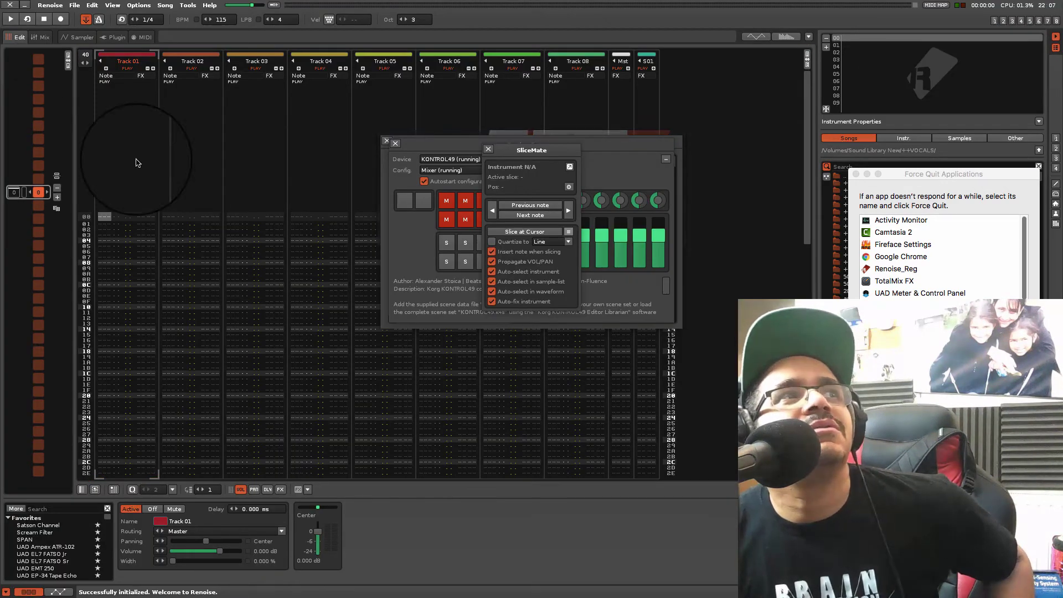
click(489, 149)
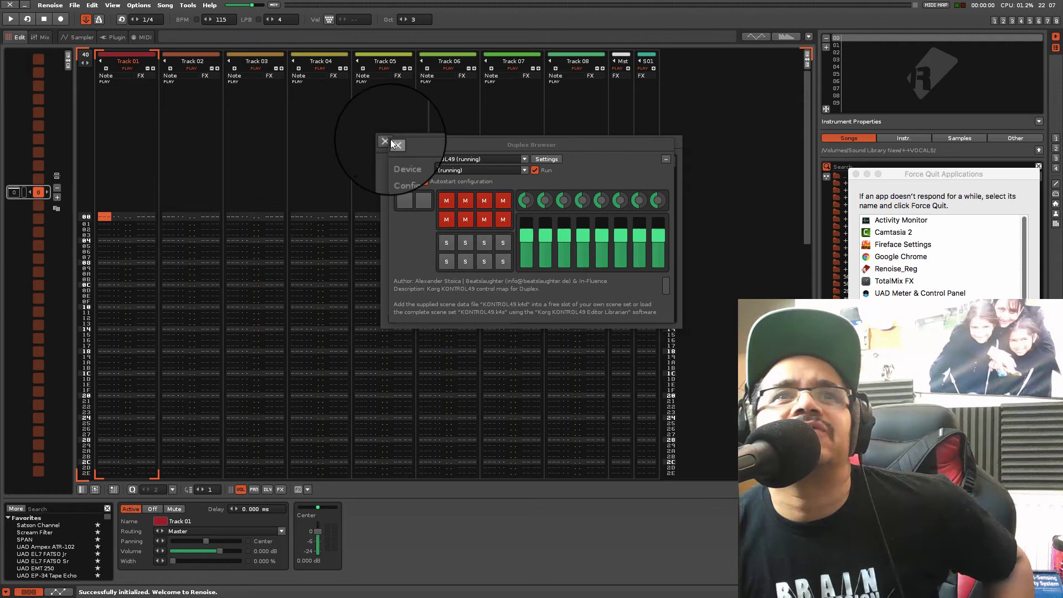
click(391, 144)
click(857, 173)
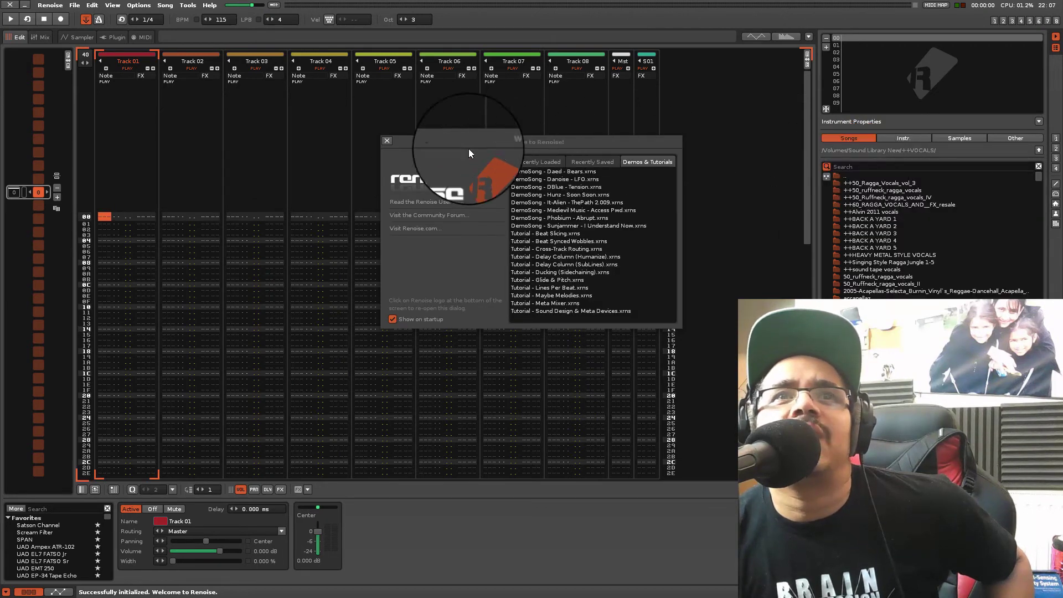
click(390, 141)
Step: Load AU DLSMusicDevice as the plugin instrument and check its sound banks, leaving 138 TREK BRK
click(115, 38)
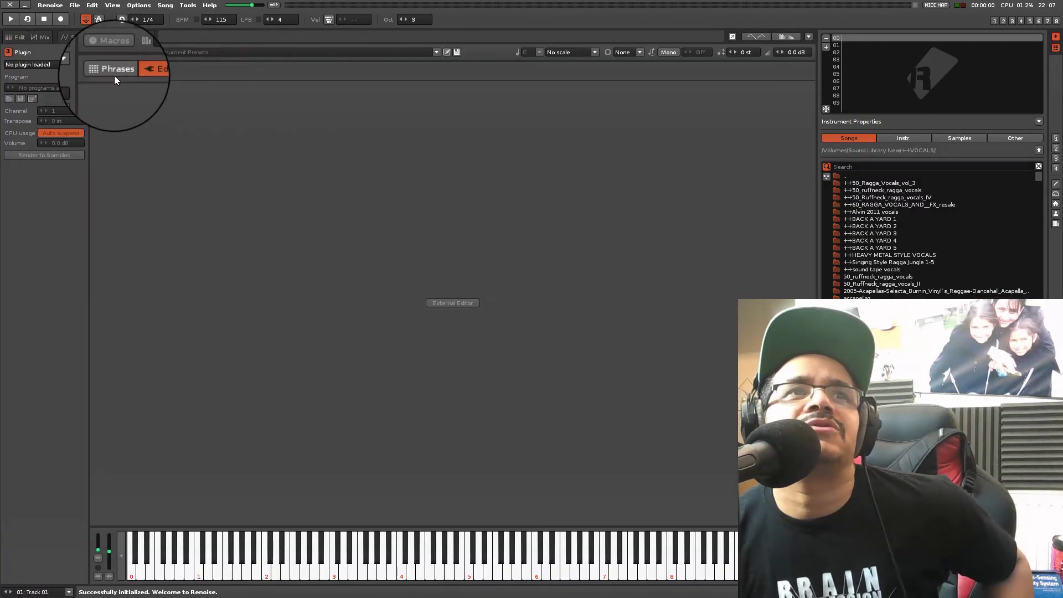
click(56, 65)
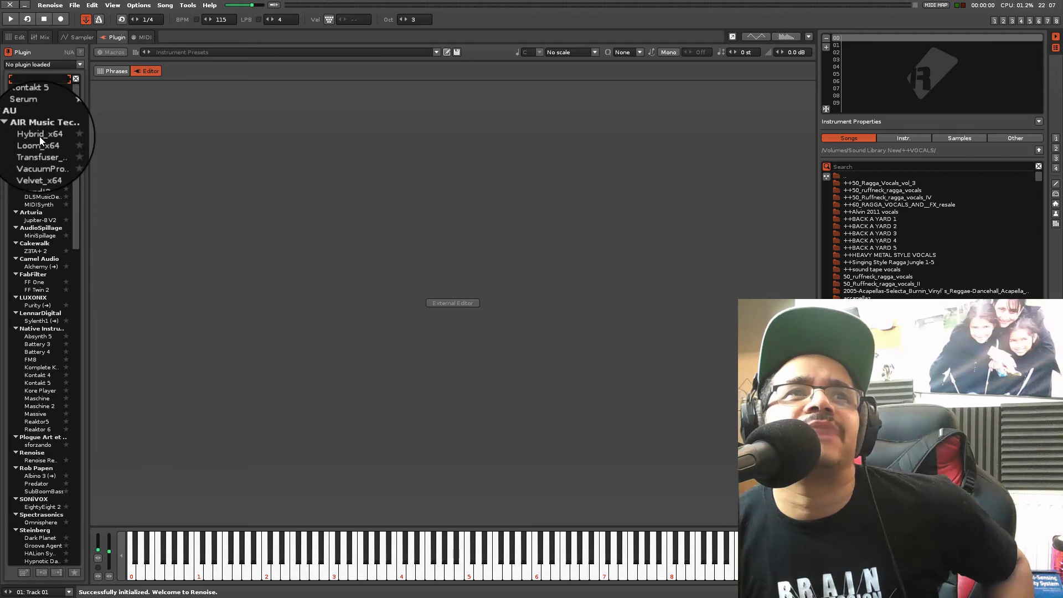
click(44, 197)
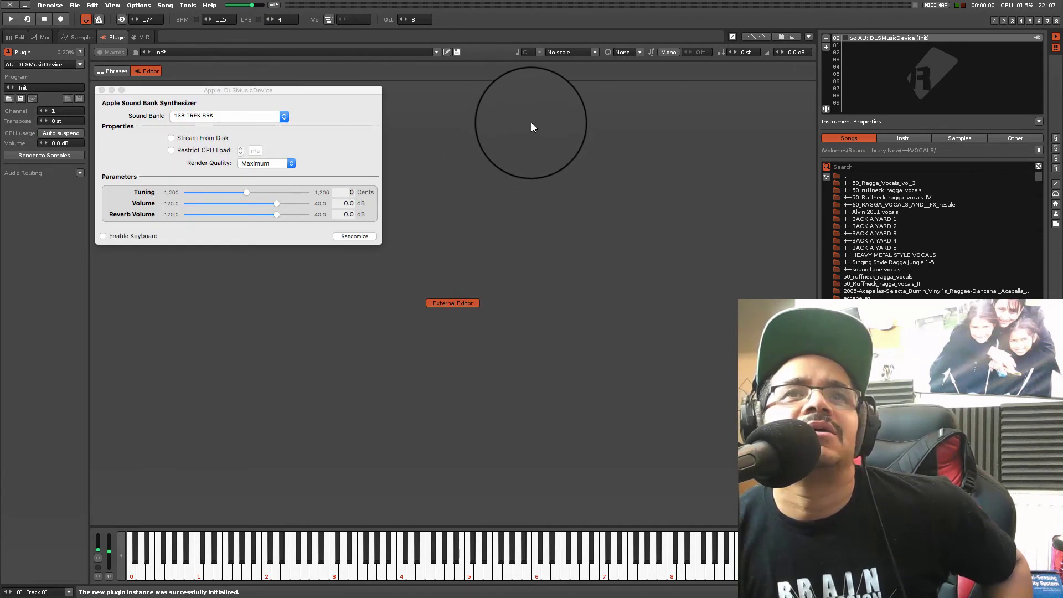
click(241, 125)
click(245, 102)
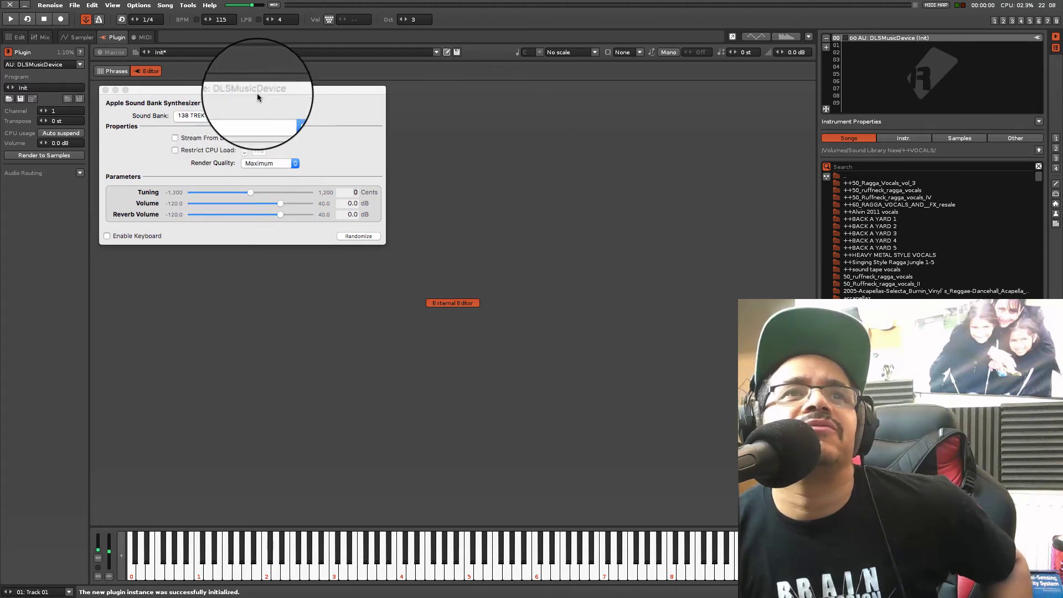
Step: Hide Renoise, drag KIK-AR~1.SF2 from GOOD 2 into the 21 folder, and close that window
click(25, 5)
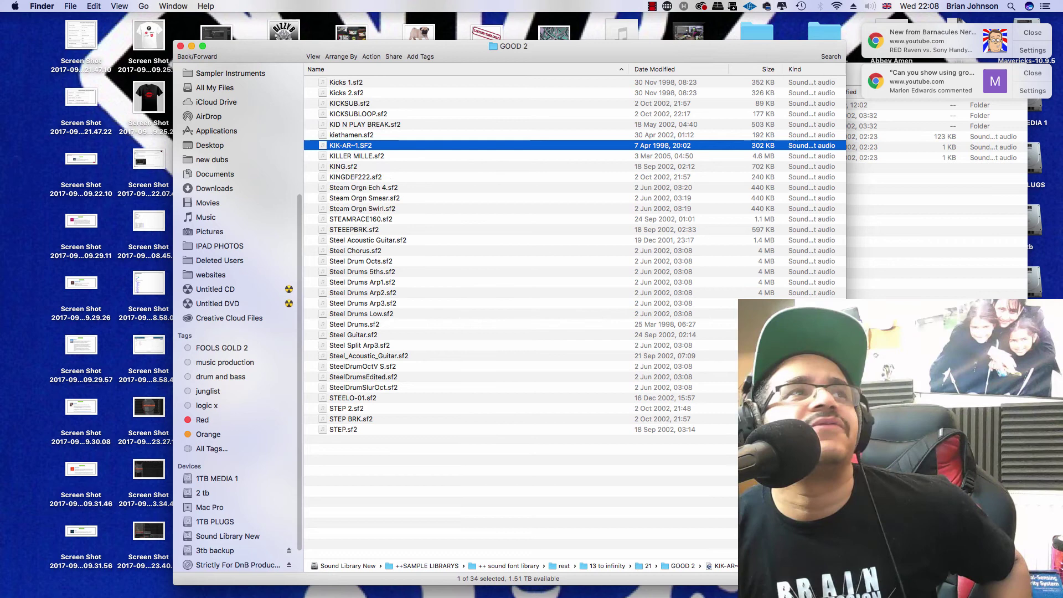
drag(119, 293, 207, 287)
drag(348, 145, 342, 490)
click(190, 323)
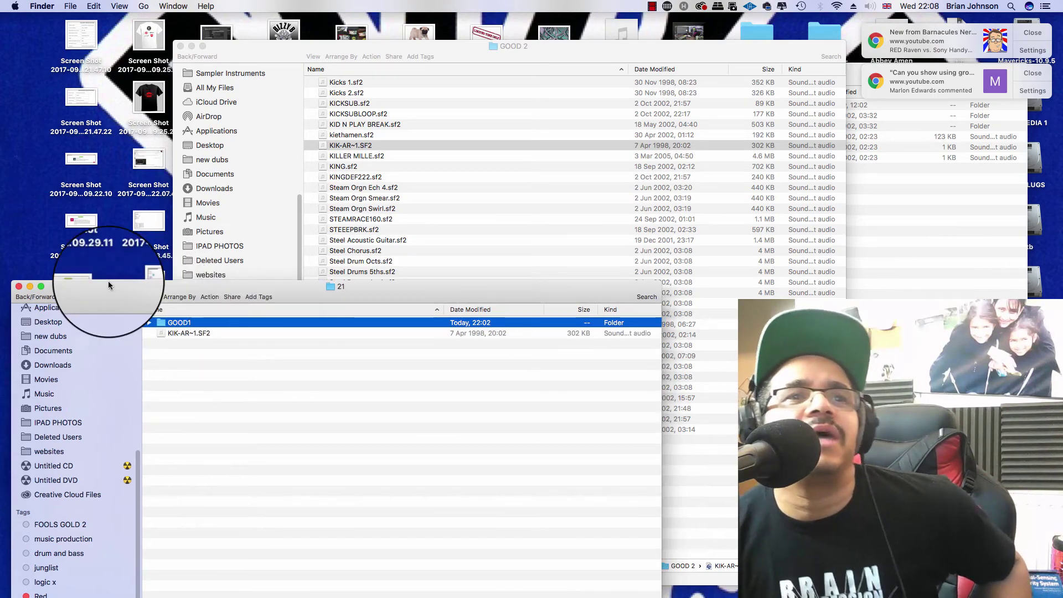
click(23, 287)
key(F4)
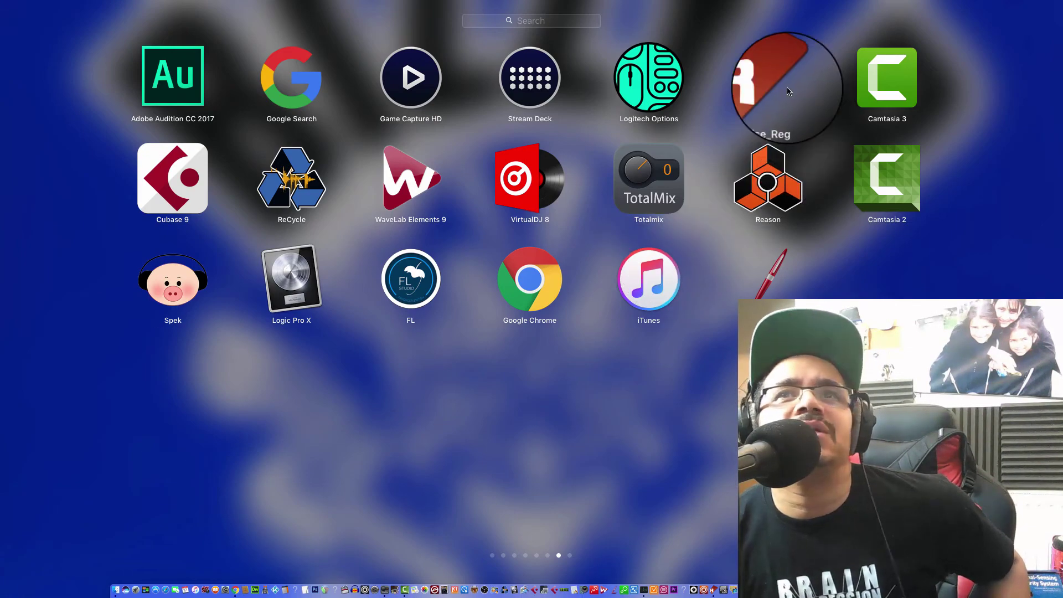
Step: Back in Renoise, pick Kik-Arse Bass from Soundfont Library > 21 > GOOD1 as the sound bank
click(771, 78)
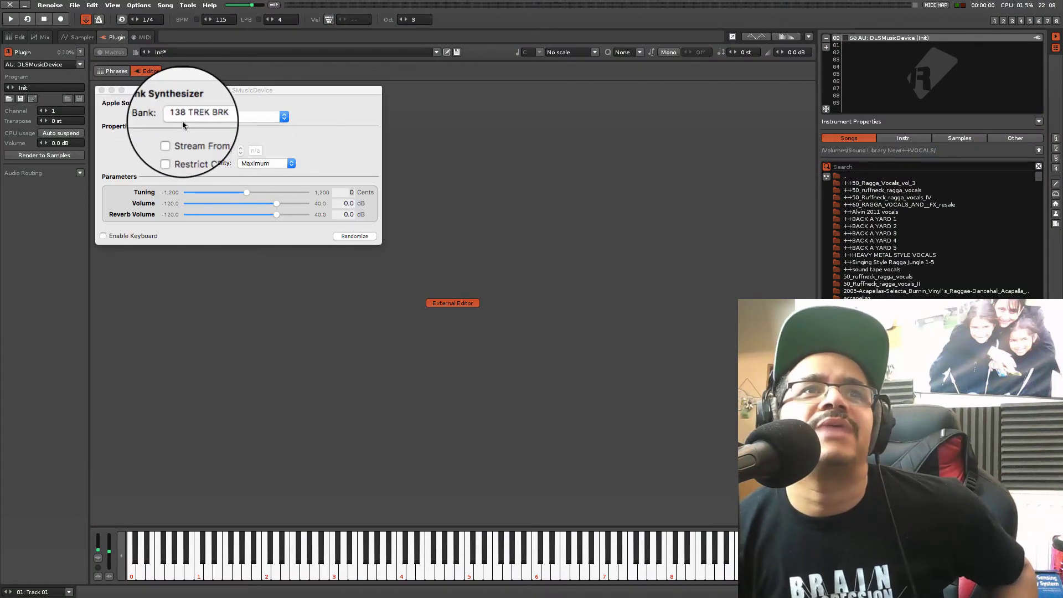
click(182, 118)
mouse_move(198, 211)
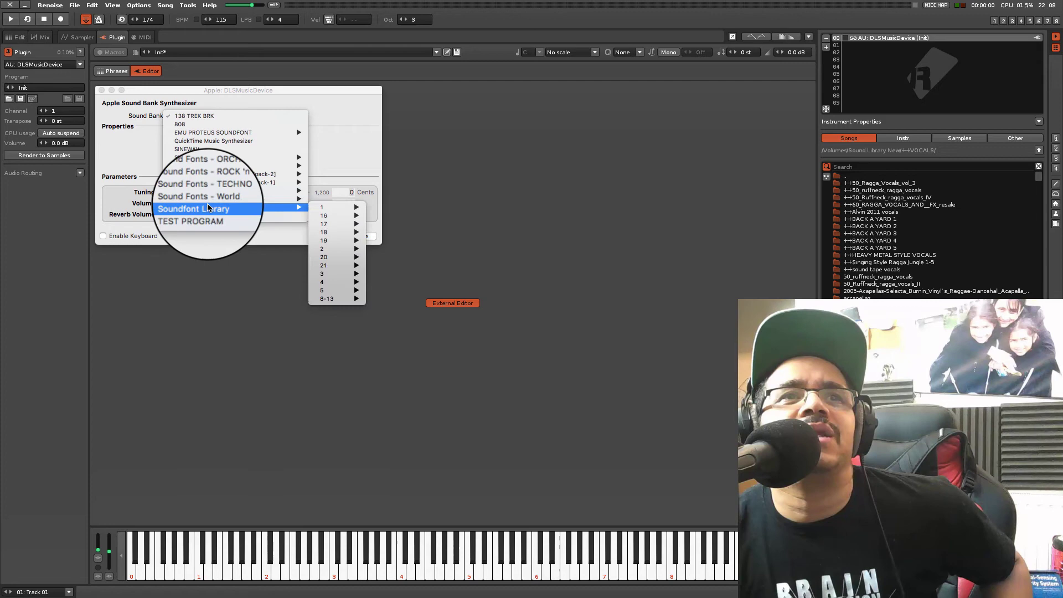
mouse_move(324, 265)
mouse_move(390, 268)
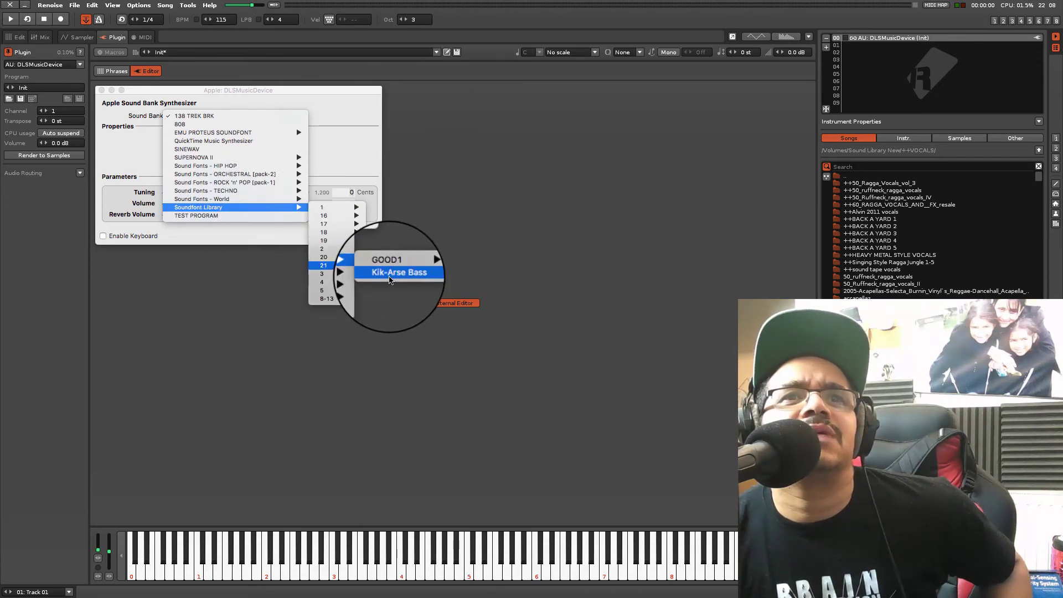
click(390, 281)
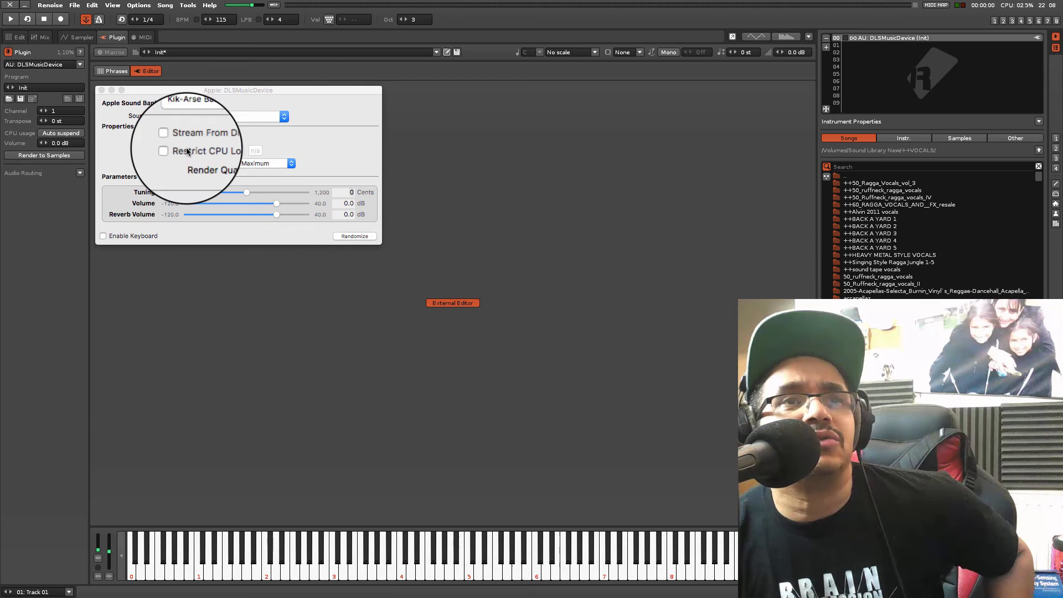
click(197, 115)
Step: Browse the Soundfont Library submenus in the DLSMusicDevice sound bank list
mouse_move(216, 208)
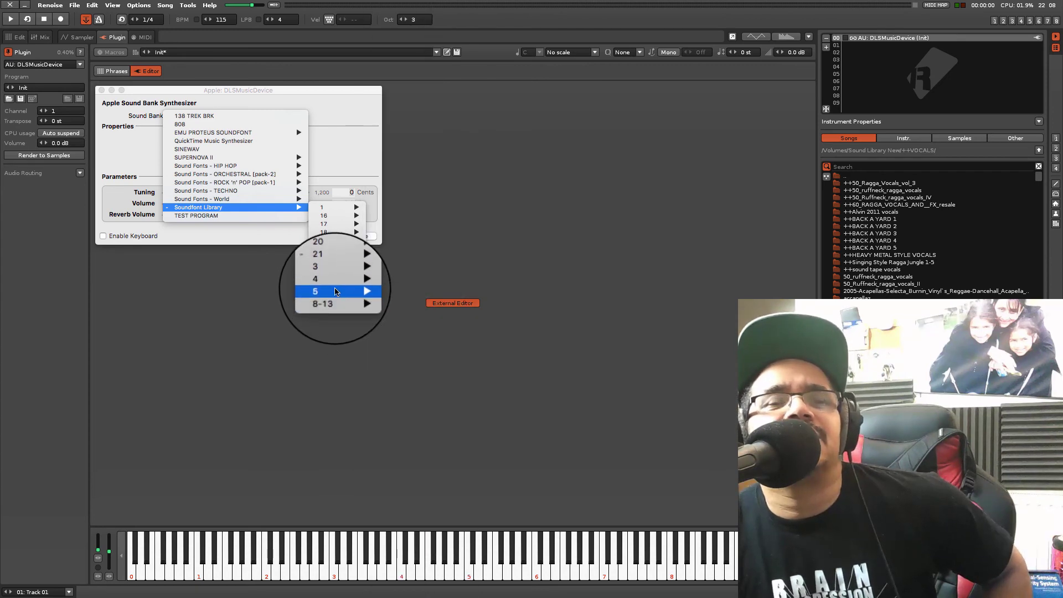
mouse_move(336, 234)
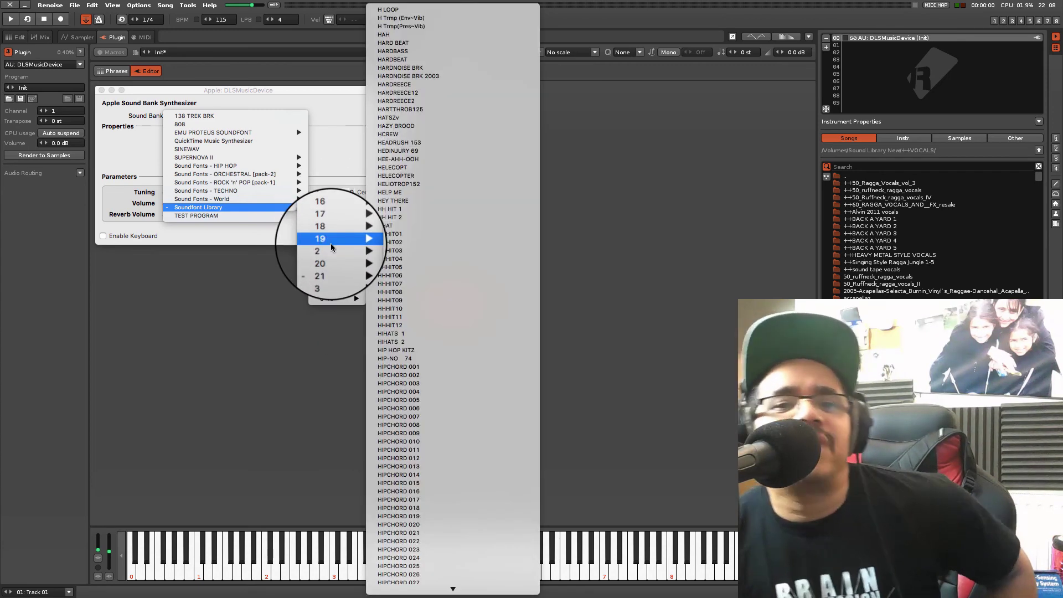